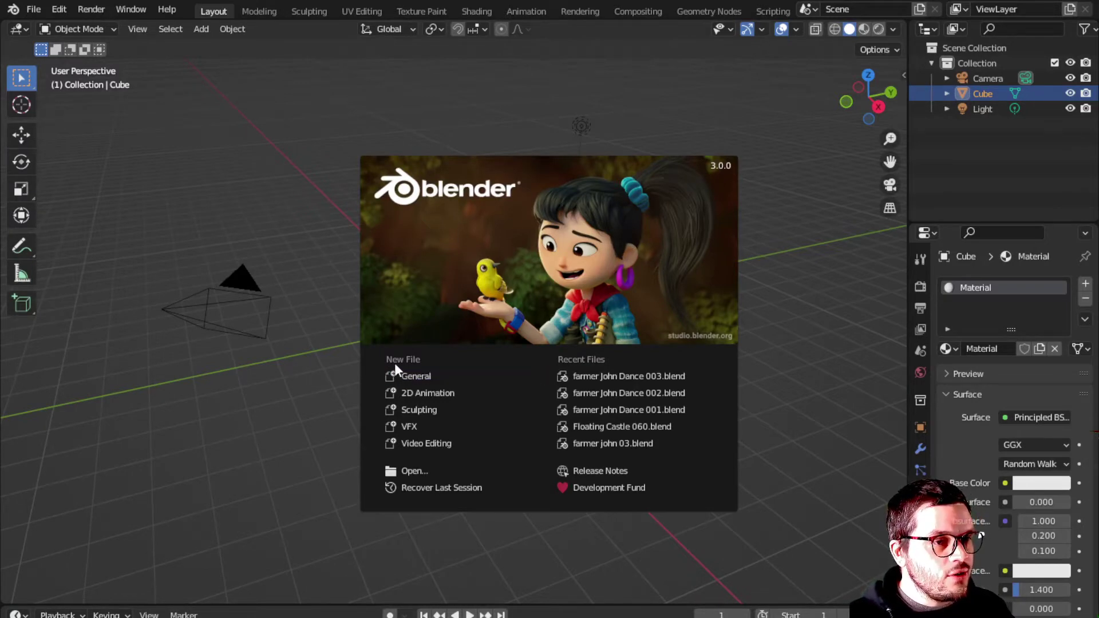
# Step: Dismiss the splash screen and select the light, the camera and the cube one at a time
pyautogui.click(281, 150)
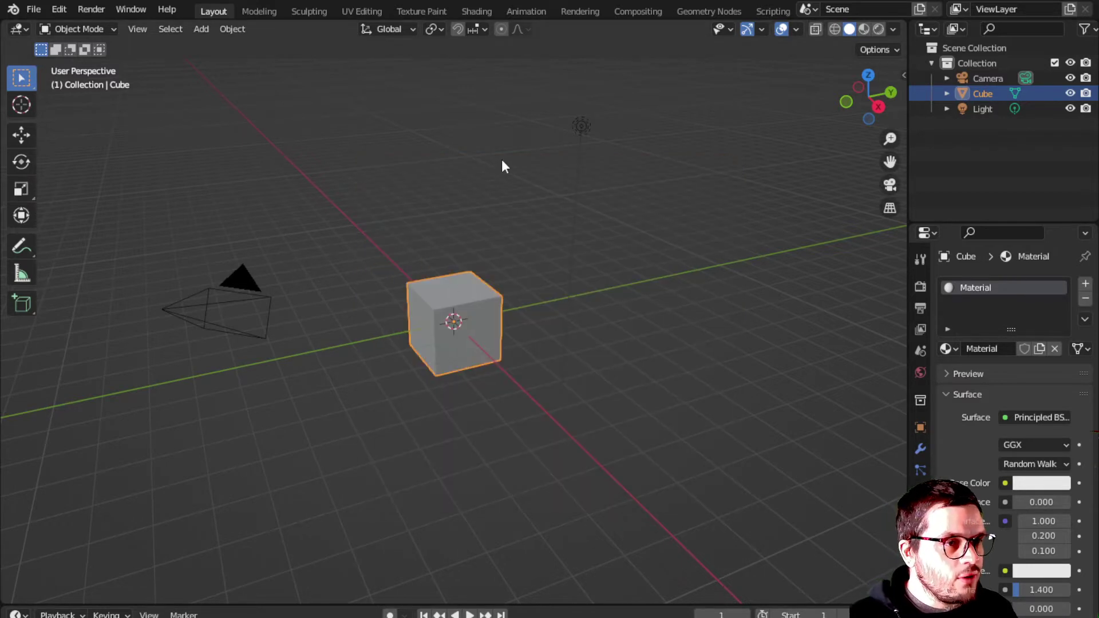
pyautogui.click(580, 127)
pyautogui.click(241, 308)
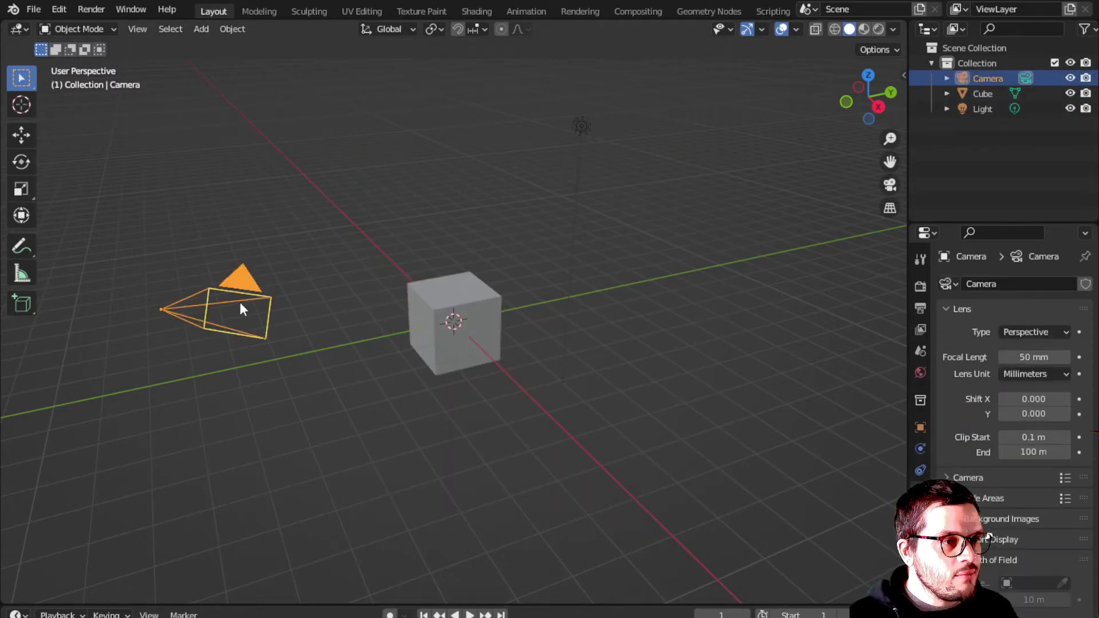
pyautogui.click(442, 325)
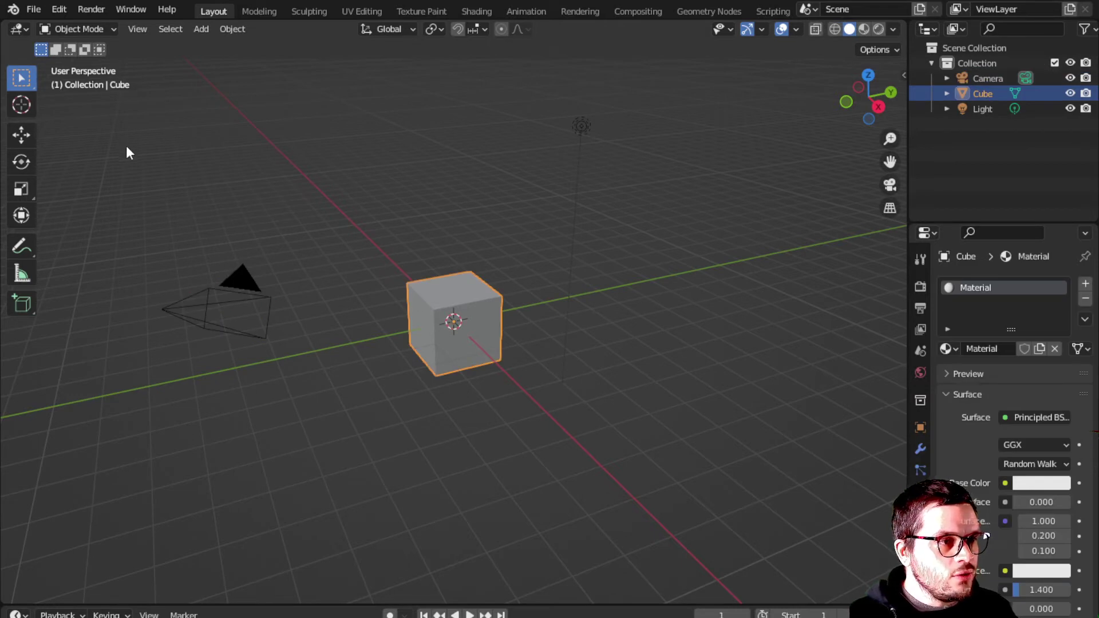
# Step: Box-select all three objects, deselect them, and orbit over the top toward the cube's front
pyautogui.moveTo(123, 142); pyautogui.dragTo(638, 400)
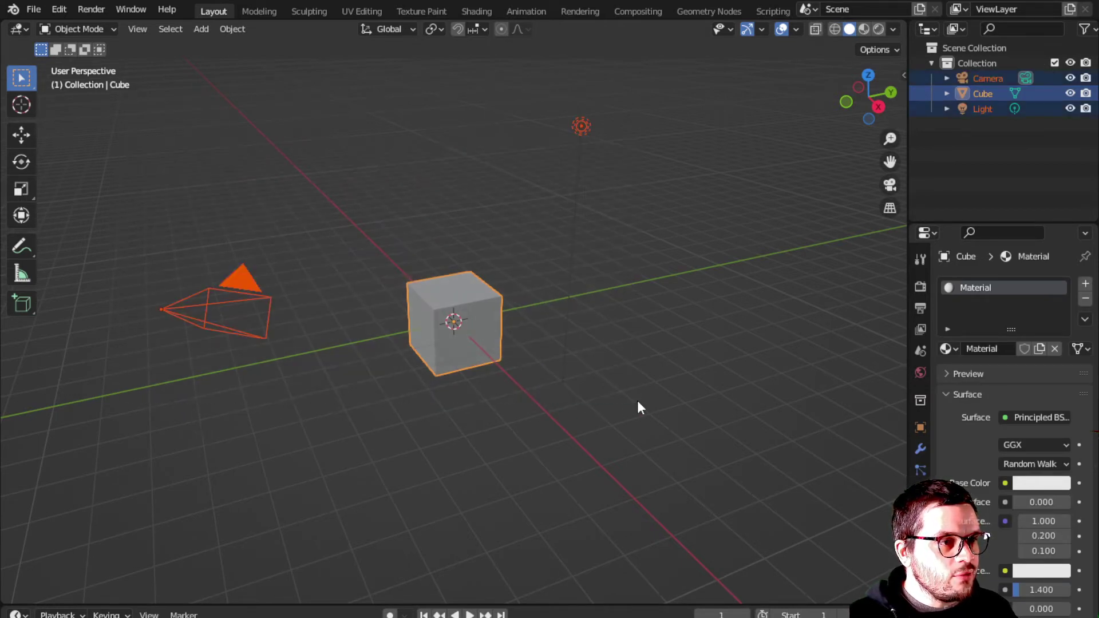
pyautogui.click(502, 229)
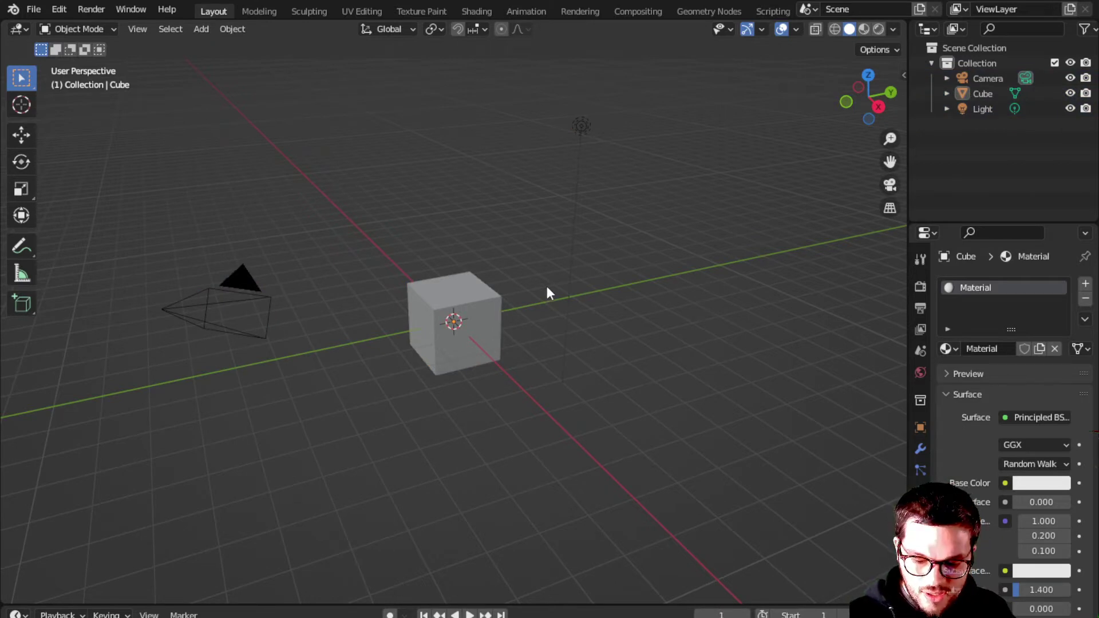
pyautogui.moveTo(385, 198); pyautogui.dragTo(165, 344, button='middle')
# Step: Delete the light from the scene
pyautogui.moveTo(545, 385); pyautogui.dragTo(675, 352, button='middle')
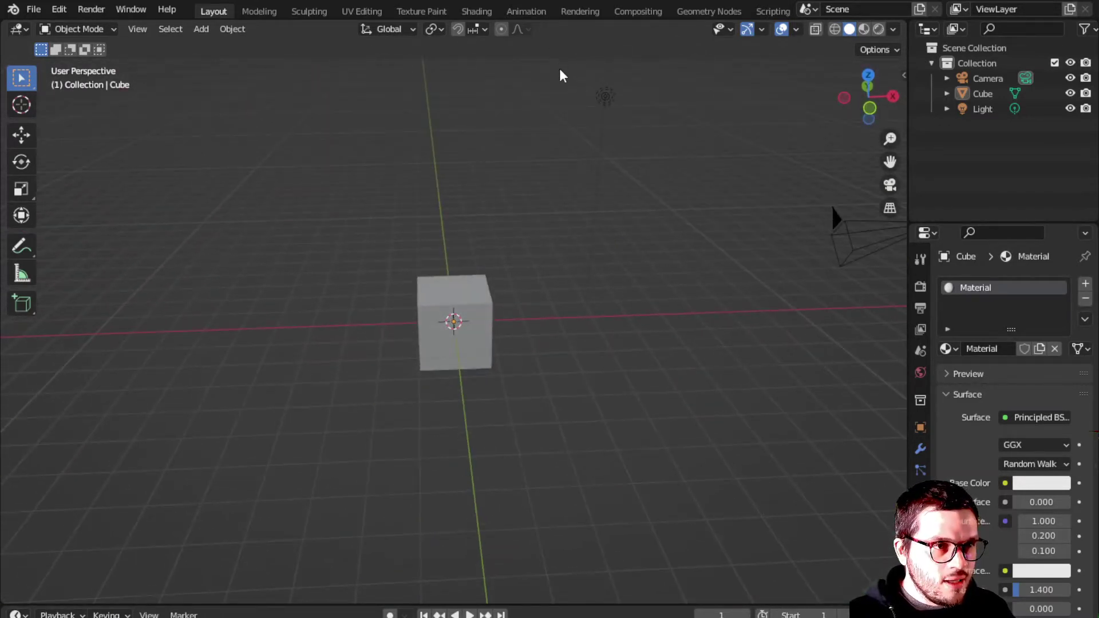
pyautogui.moveTo(559, 69); pyautogui.dragTo(642, 127)
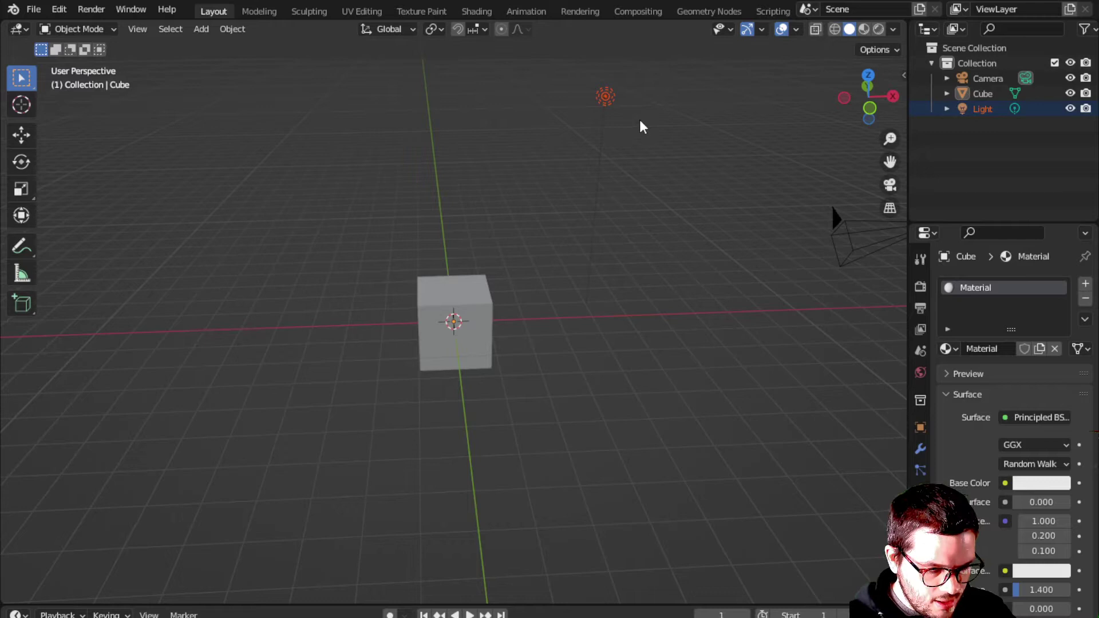
pyautogui.press('Delete')
# Step: Delete the camera, confirming the Delete prompt, and orbit around the remaining cube
pyautogui.moveTo(564, 221); pyautogui.dragTo(676, 149, button='middle')
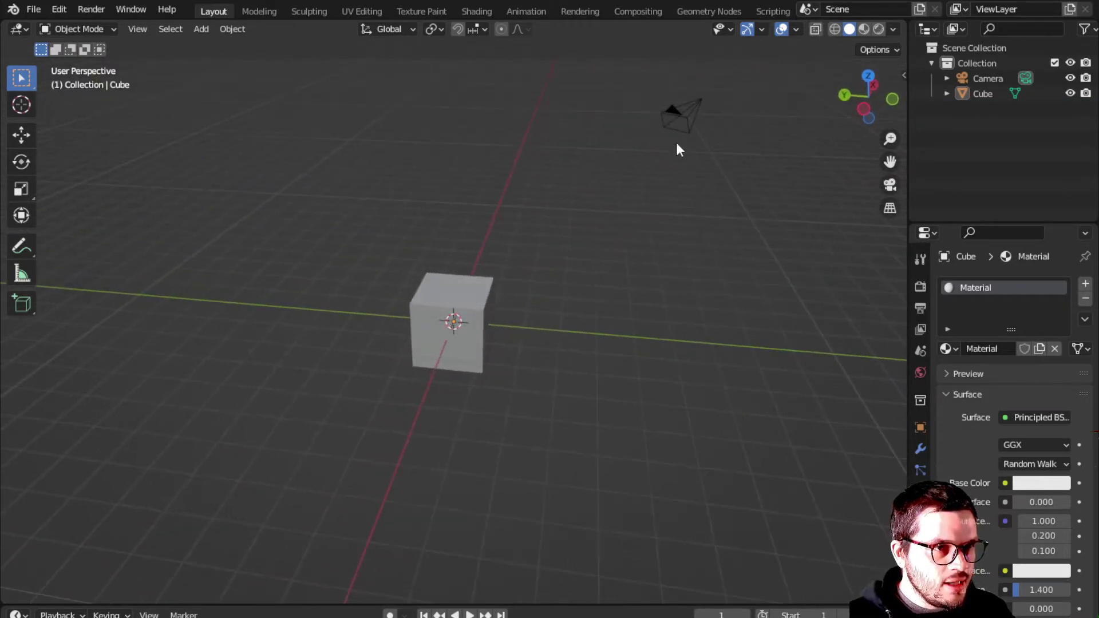
pyautogui.moveTo(679, 113); pyautogui.dragTo(735, 142)
pyautogui.press('x')
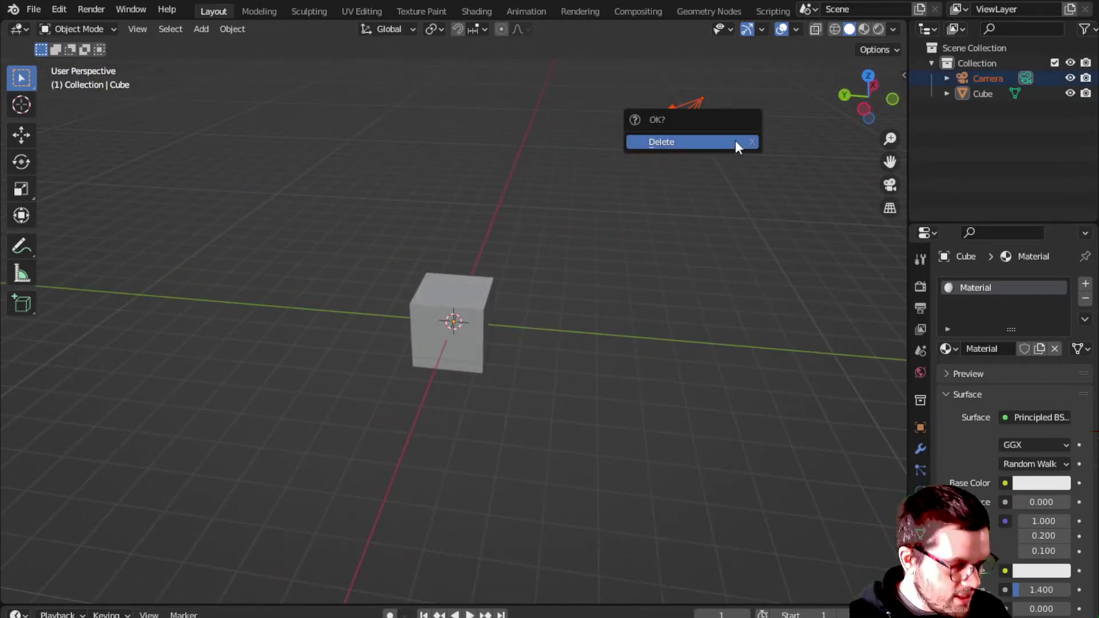
pyautogui.click(708, 143)
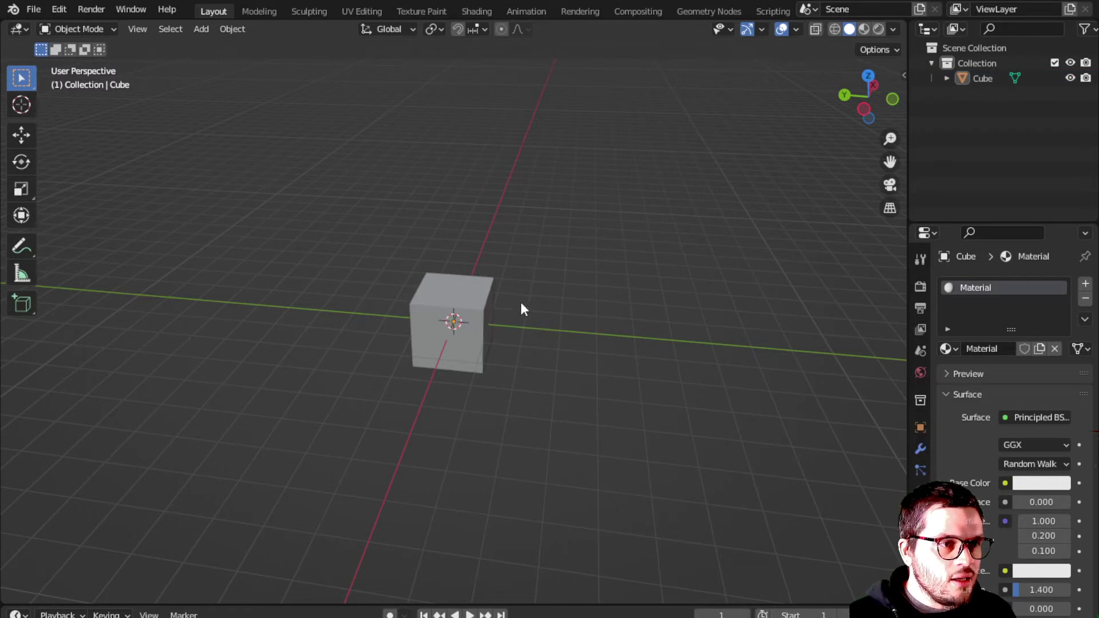
pyautogui.moveTo(622, 306); pyautogui.dragTo(440, 307, button='middle')
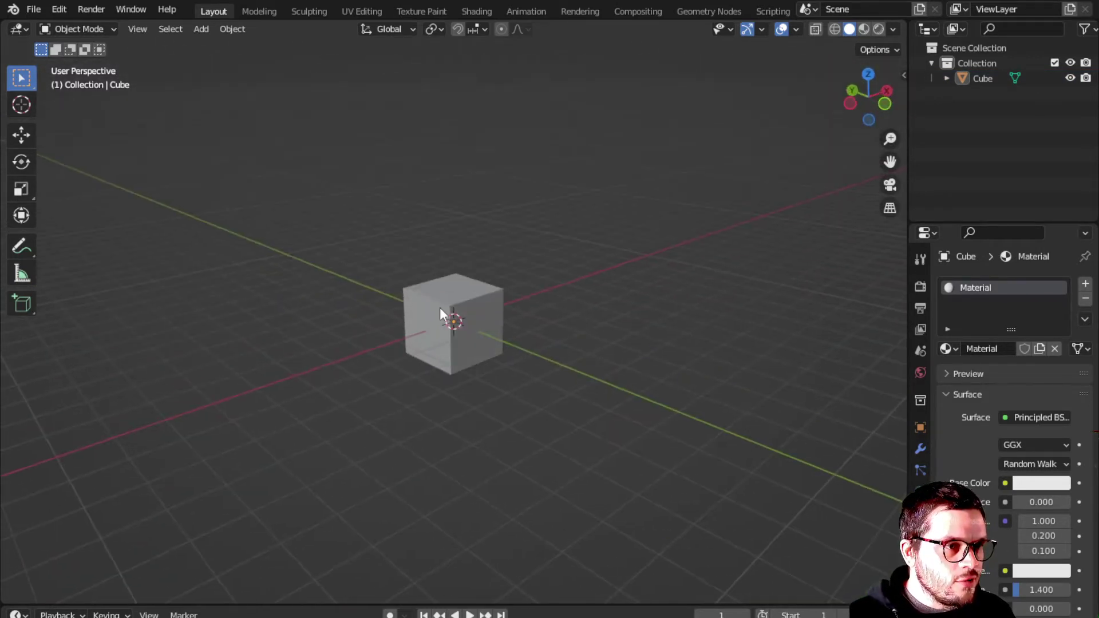
# Step: Select the cube and toggle it into Edit Mode and back with Tab
pyautogui.click(439, 307)
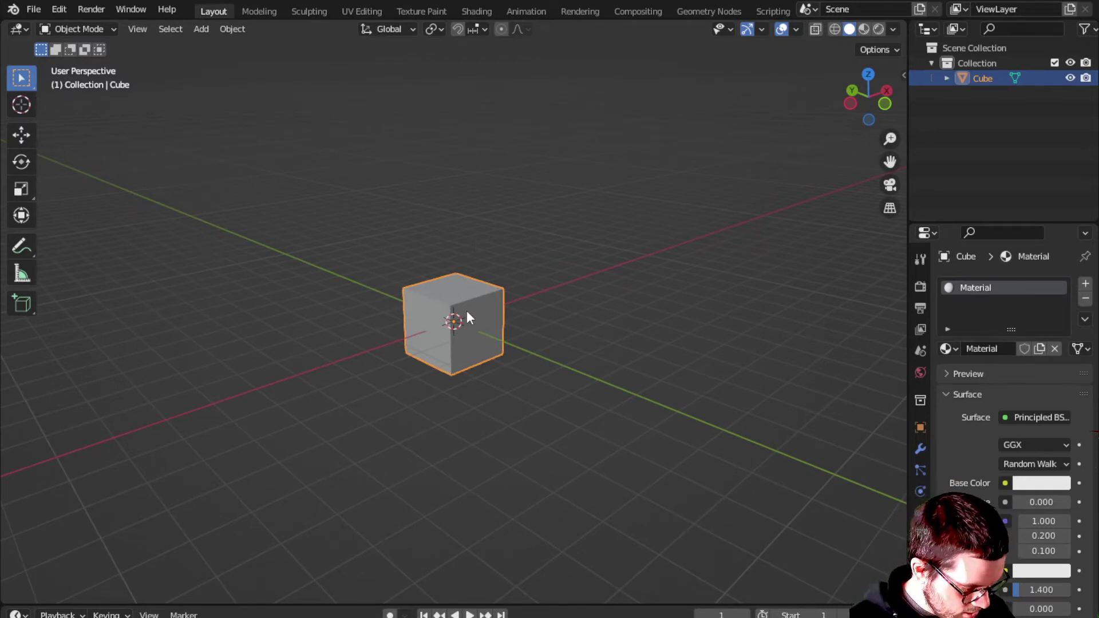
pyautogui.press('Tab')
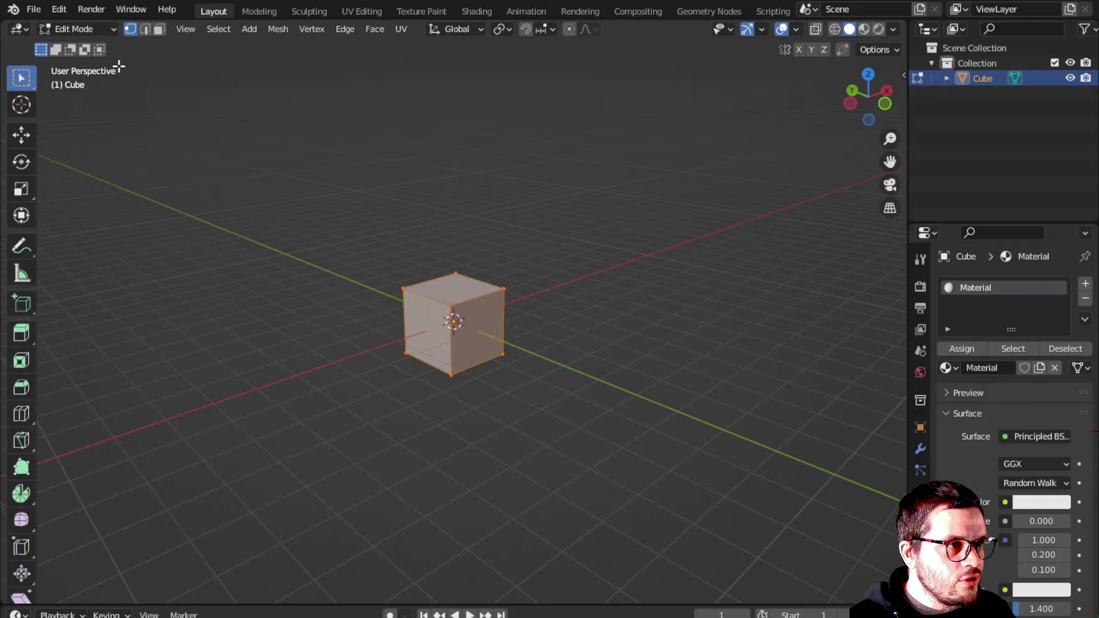
pyautogui.press('Tab')
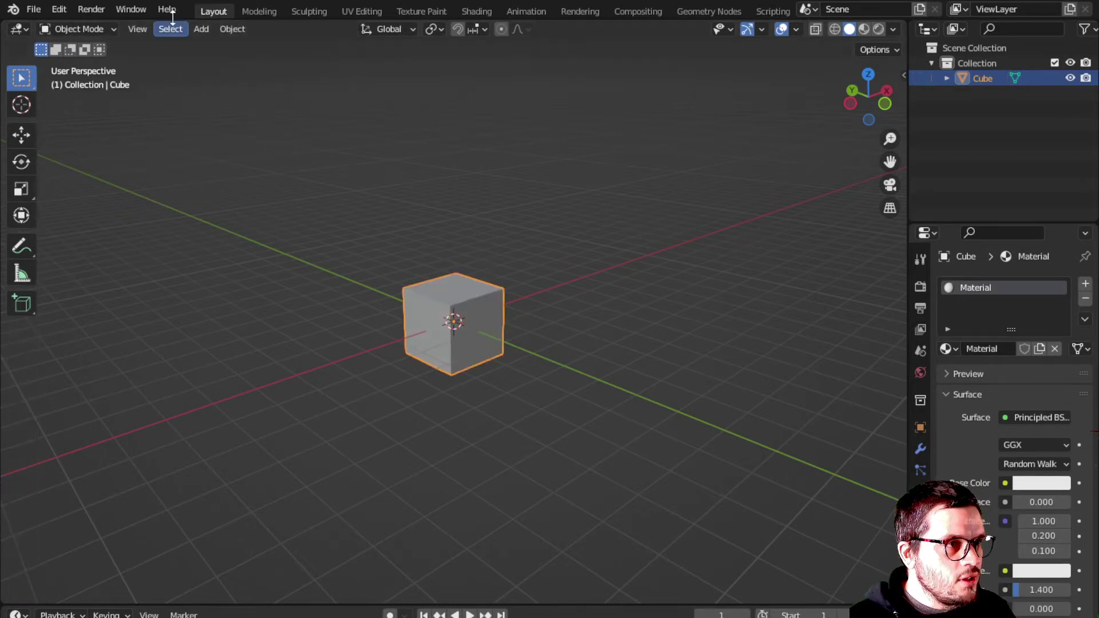
# Step: Switch the cube to Edit Mode, then back to Object Mode, from the mode dropdown
pyautogui.click(84, 29)
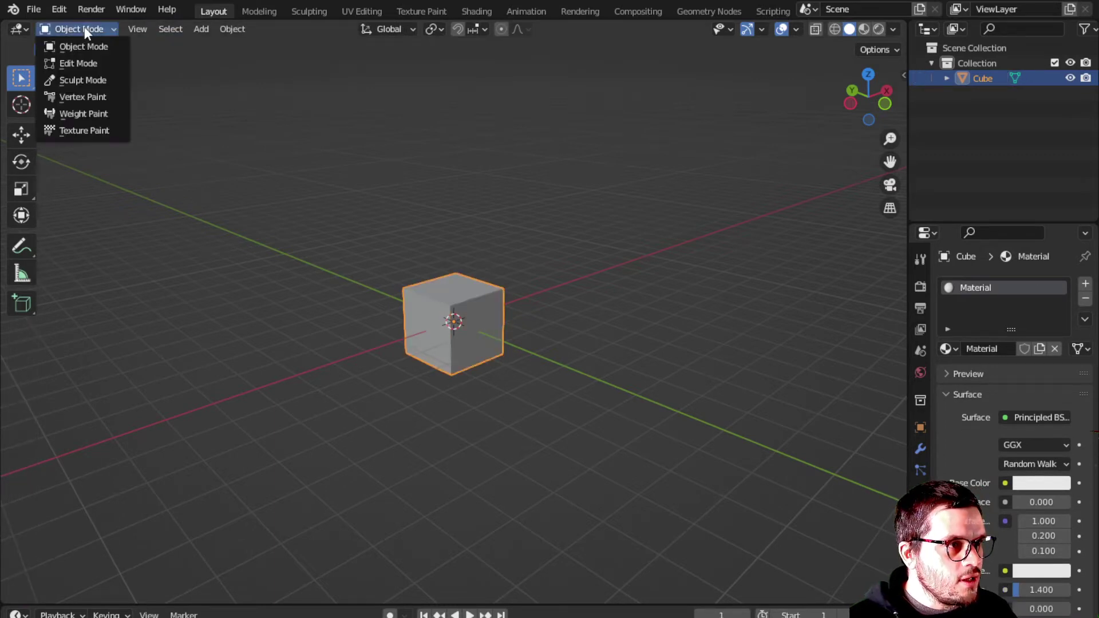
pyautogui.click(76, 63)
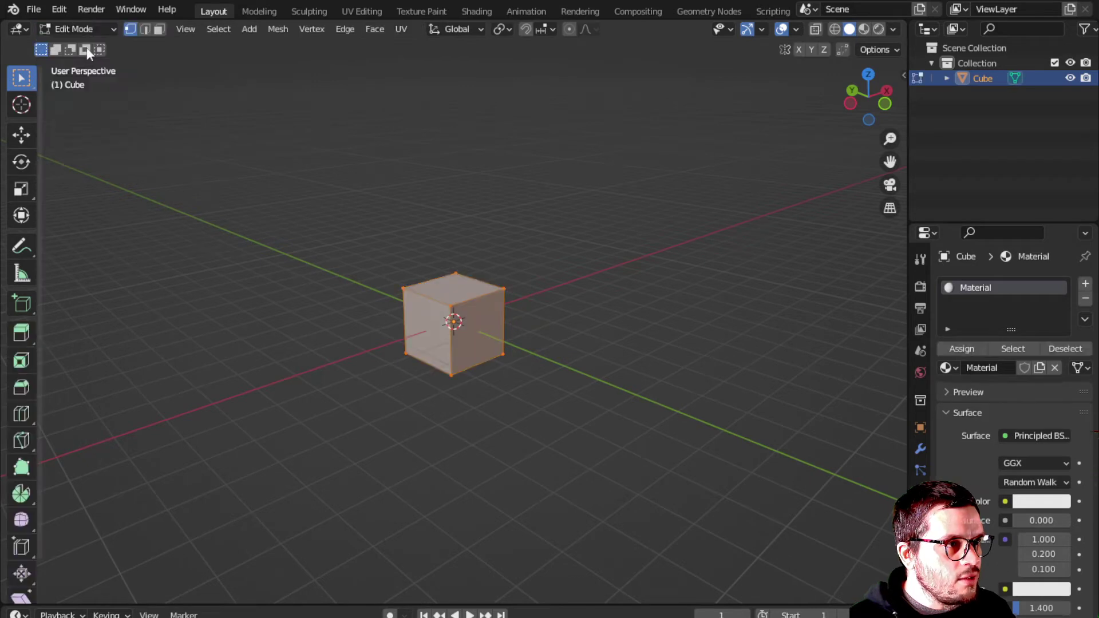
pyautogui.click(92, 29)
pyautogui.click(78, 59)
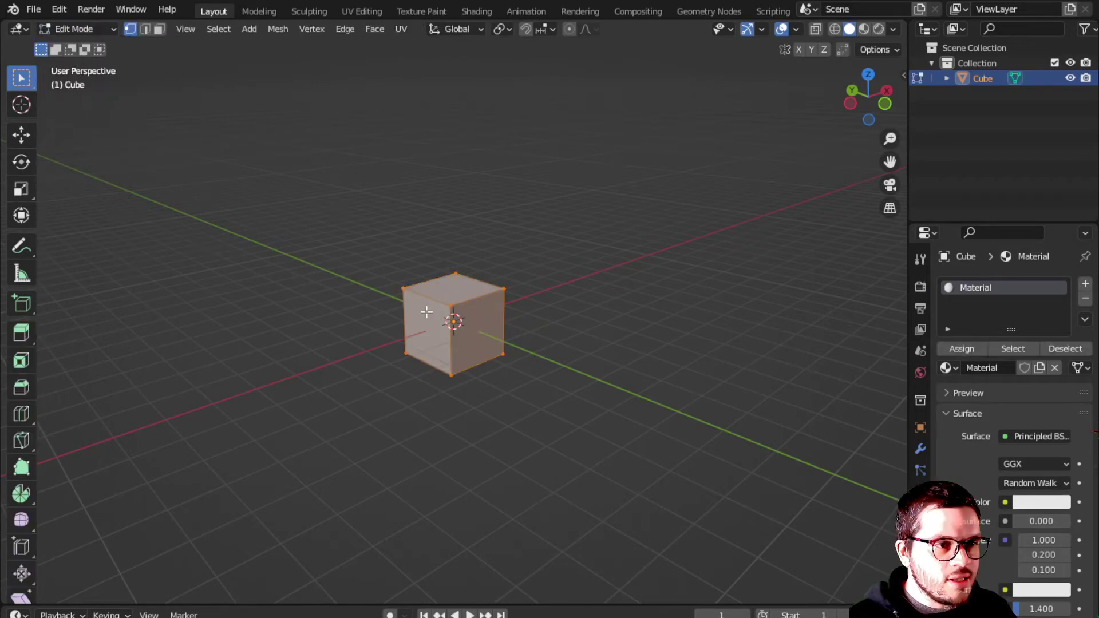
pyautogui.click(108, 29)
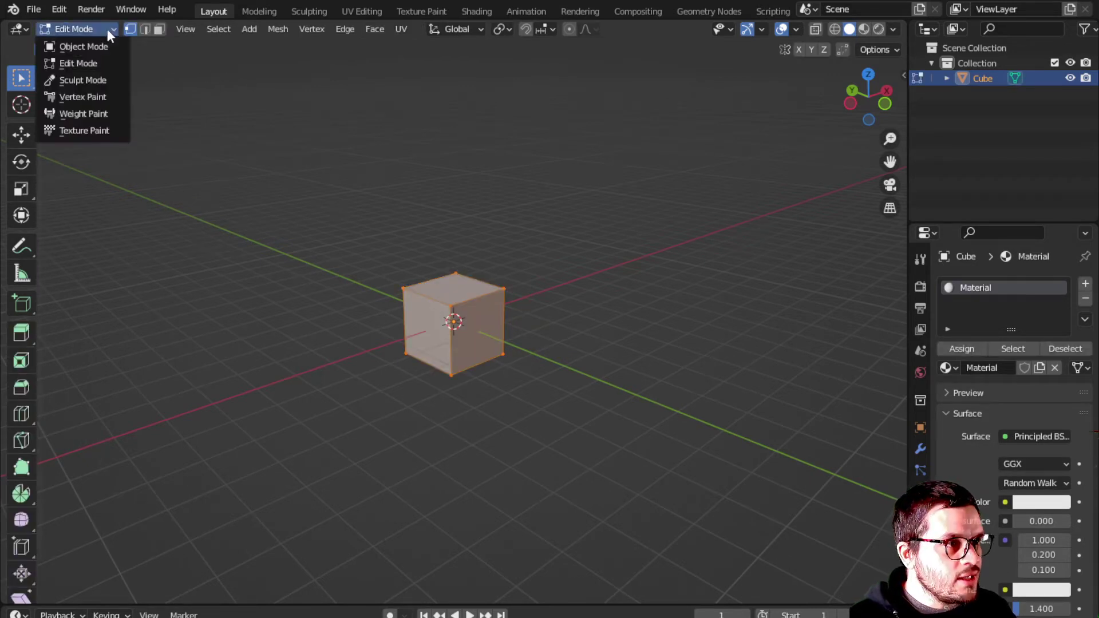
pyautogui.click(68, 45)
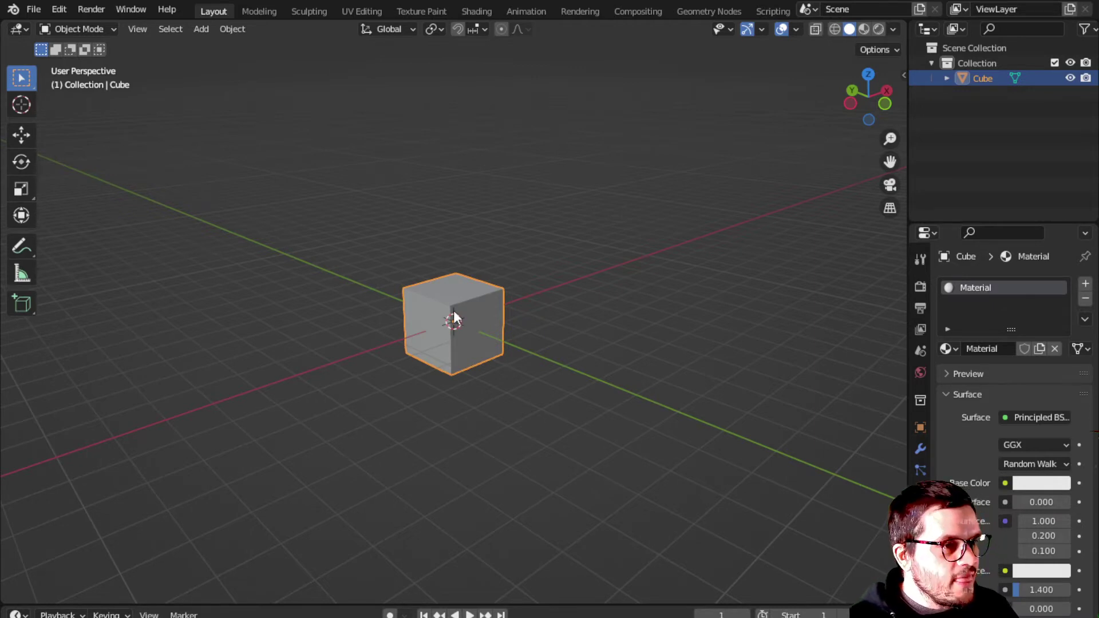
# Step: Orbit around the cube to a lower, side-on view
pyautogui.moveTo(454, 312); pyautogui.dragTo(462, 365, button='middle')
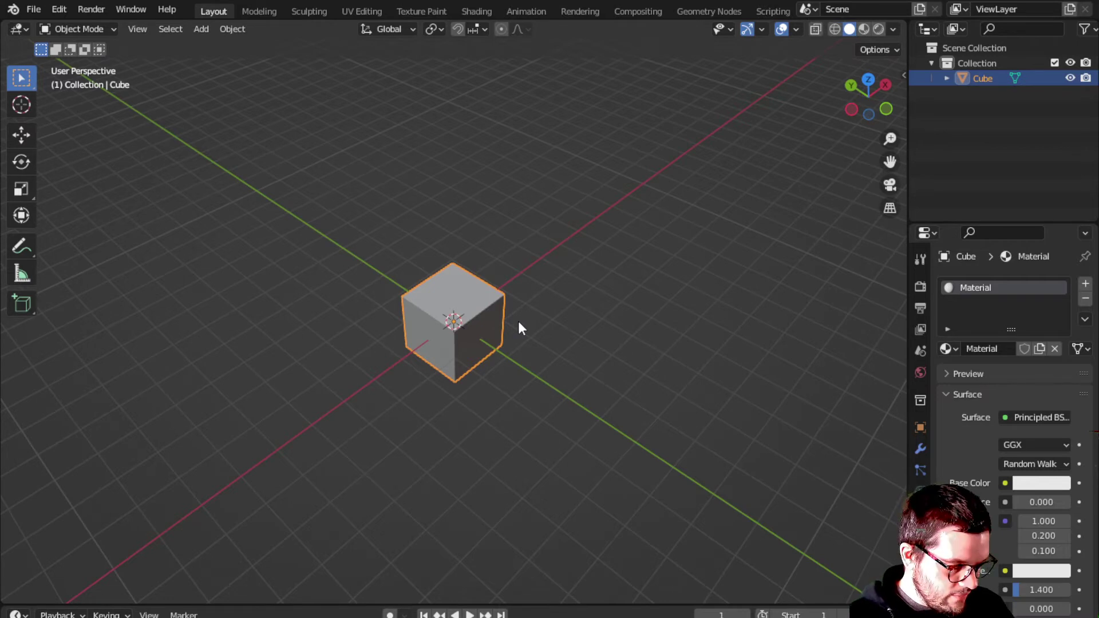
pyautogui.moveTo(501, 350); pyautogui.dragTo(533, 289, button='middle')
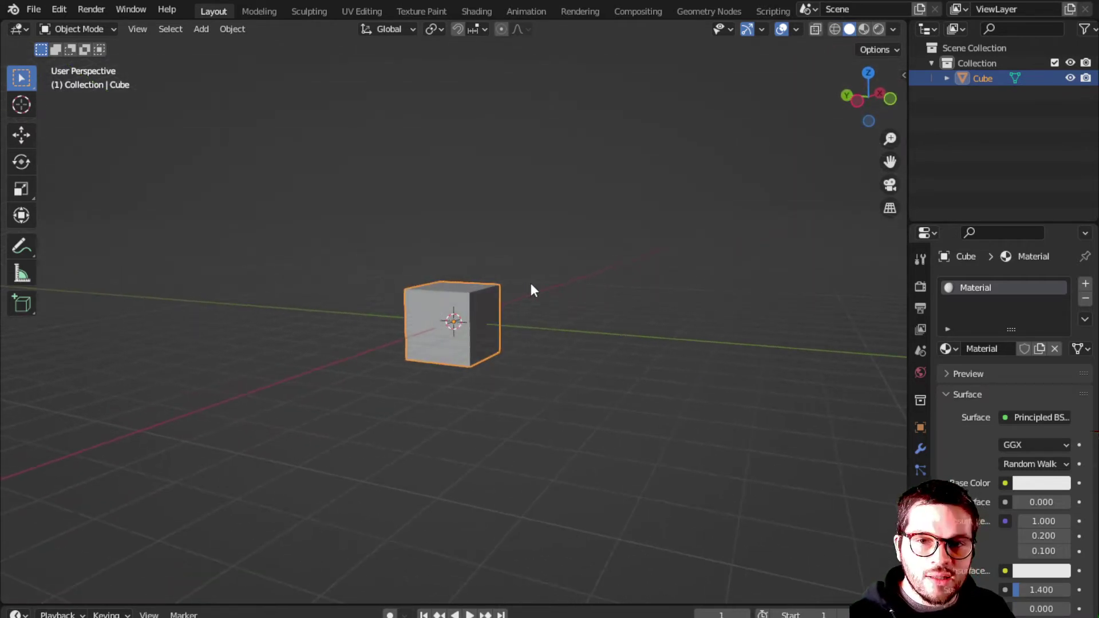
# Step: Start trial move, scale and rotate operations on the cube, cancelling each one
pyautogui.press('g')
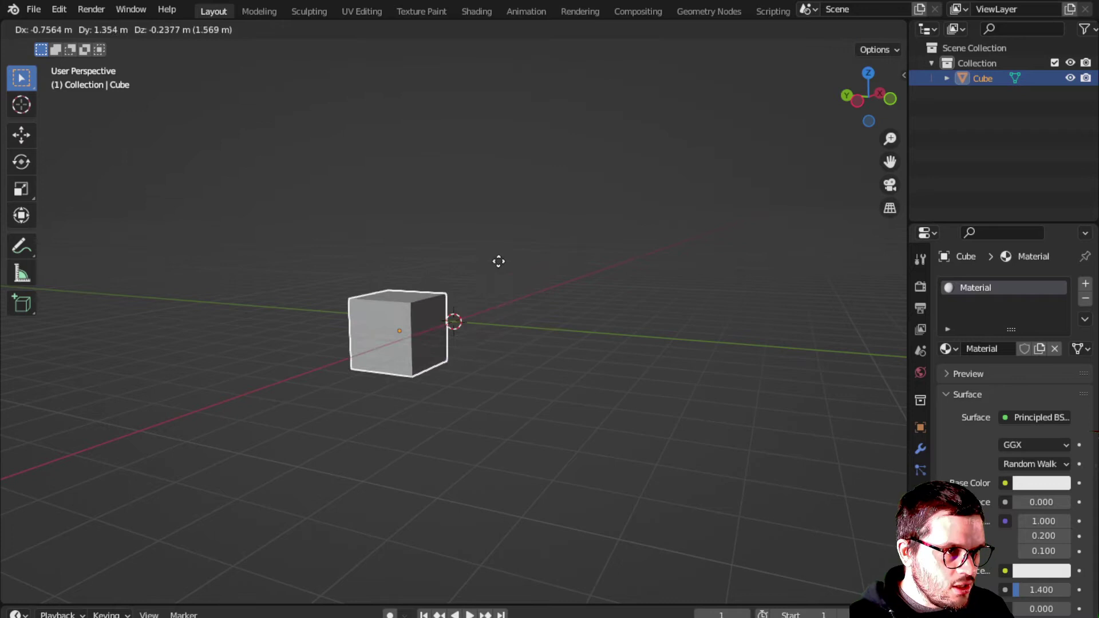
pyautogui.press('Escape')
pyautogui.press('s')
pyautogui.press('Escape')
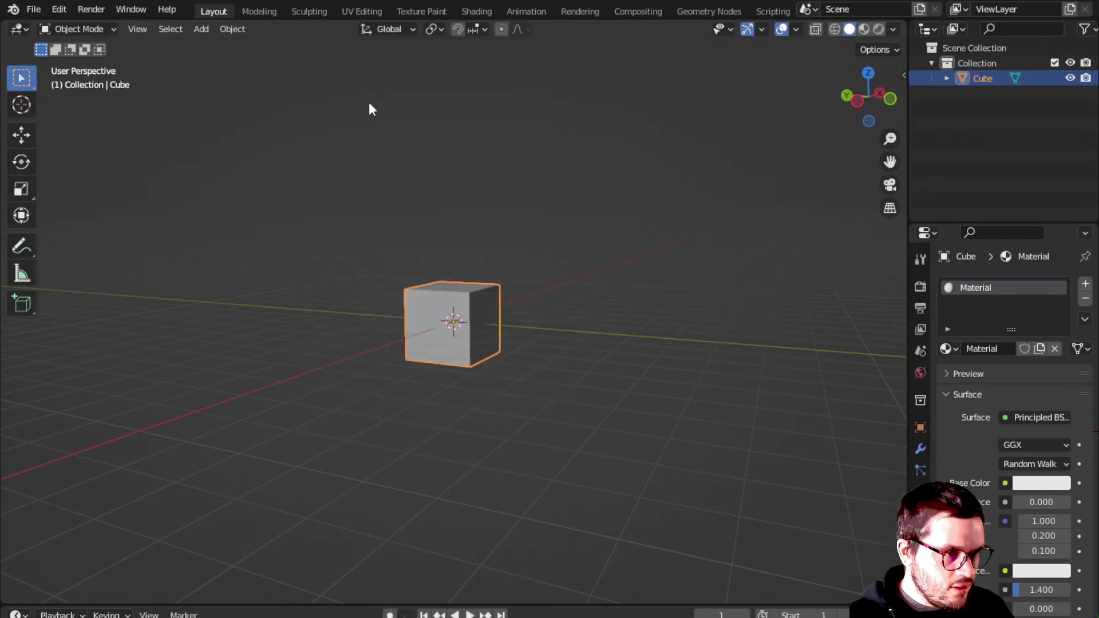
pyautogui.press('r')
pyautogui.press('Escape')
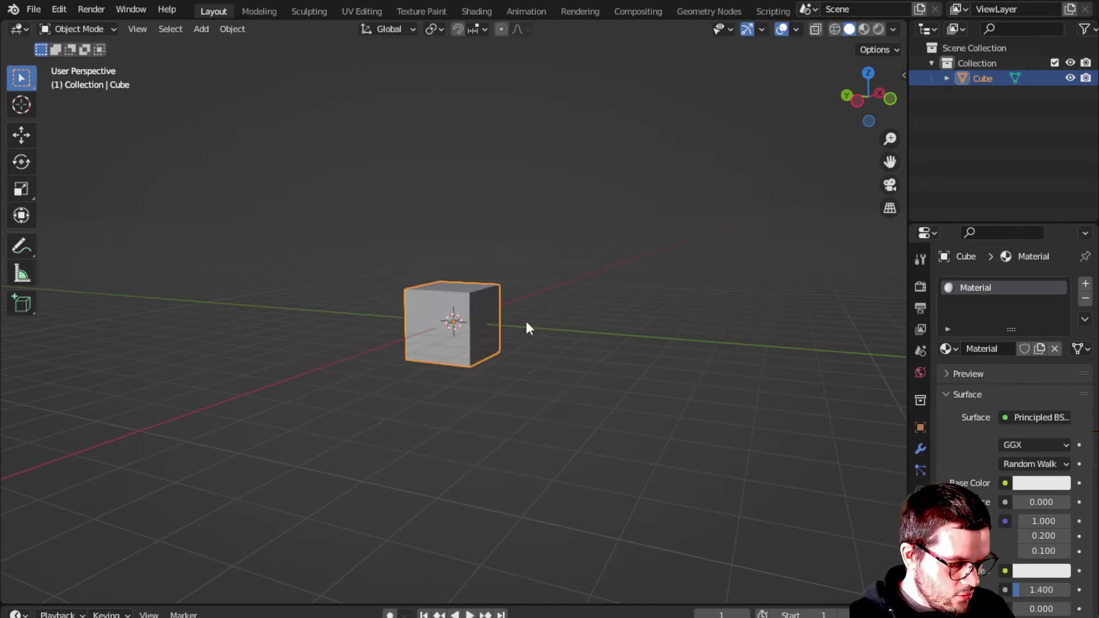
# Step: Move the cube up and to the right, then return it to the world origin
pyautogui.press('g')
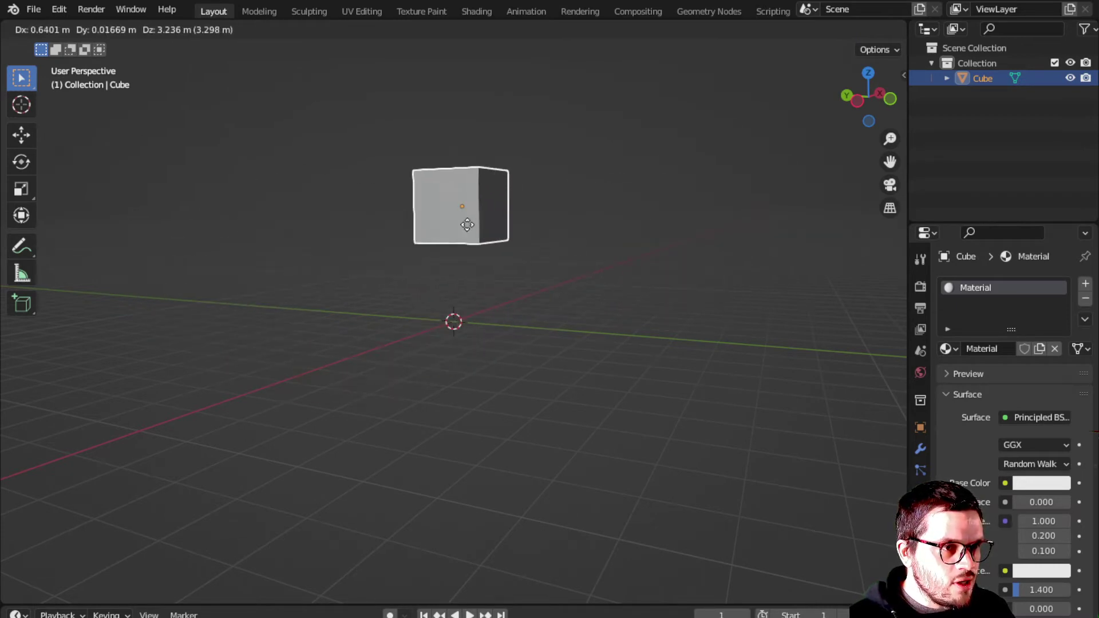
pyautogui.press('Escape')
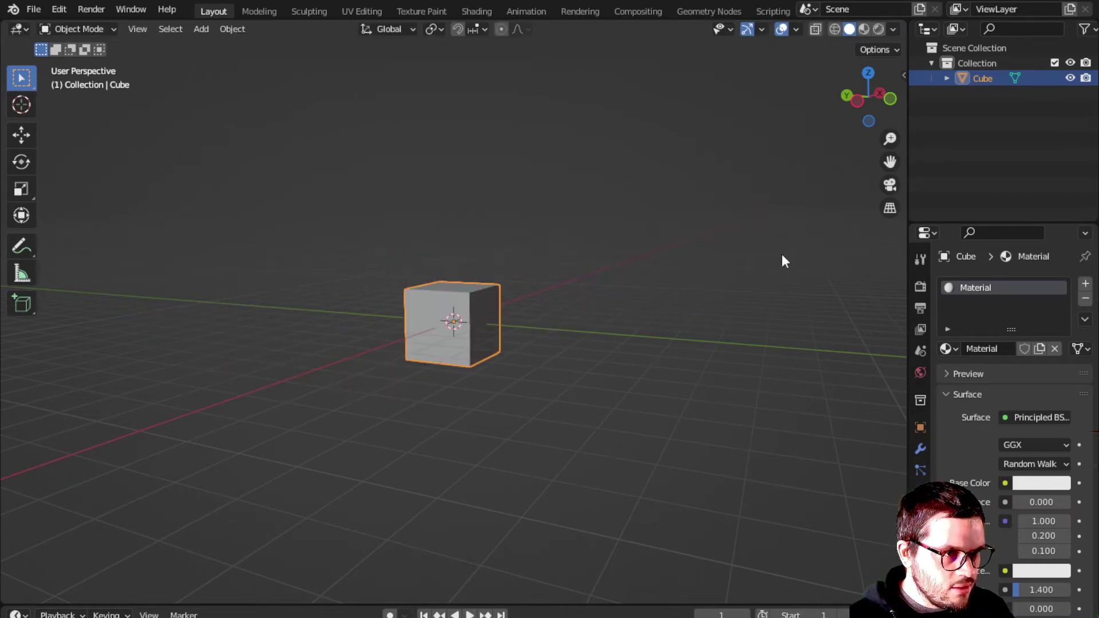
pyautogui.press('g')
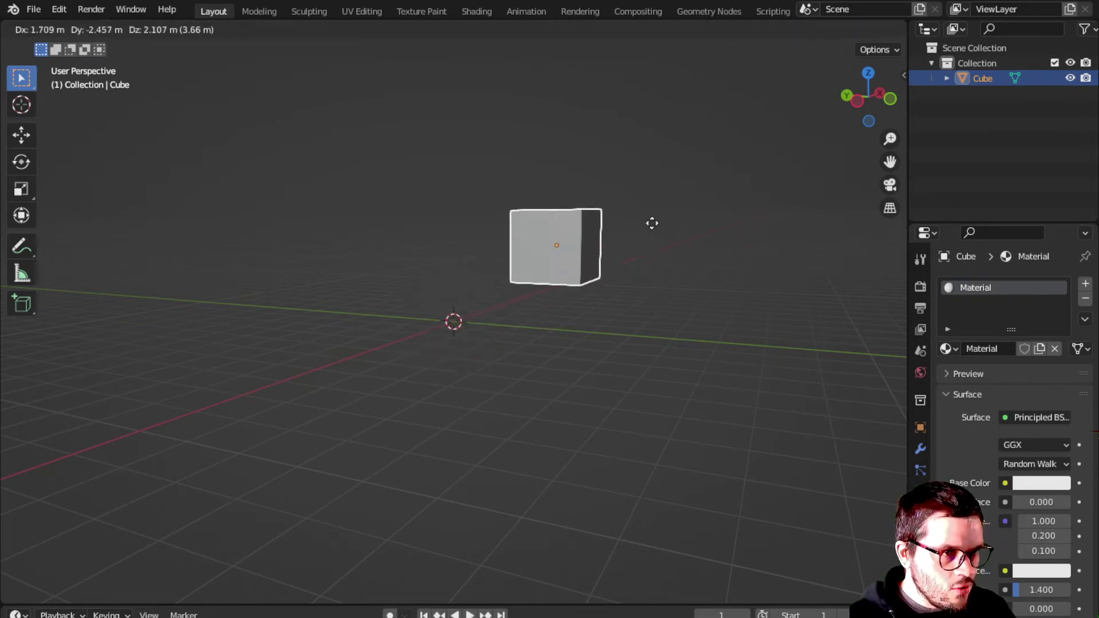
pyautogui.click(732, 197)
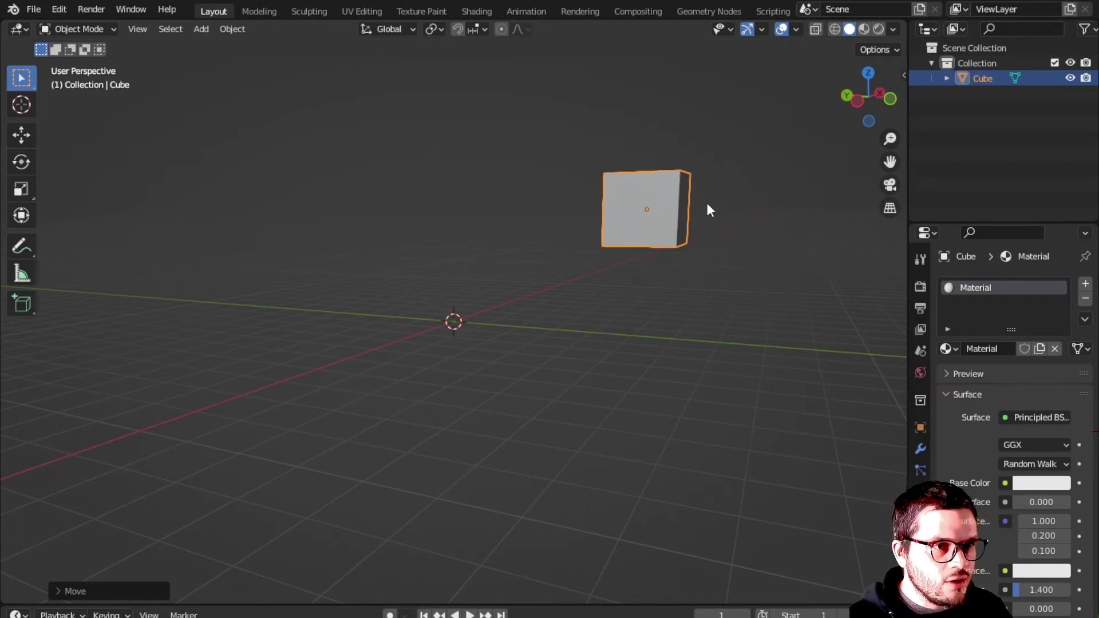
pyautogui.hotkey('ctrl', 'z')
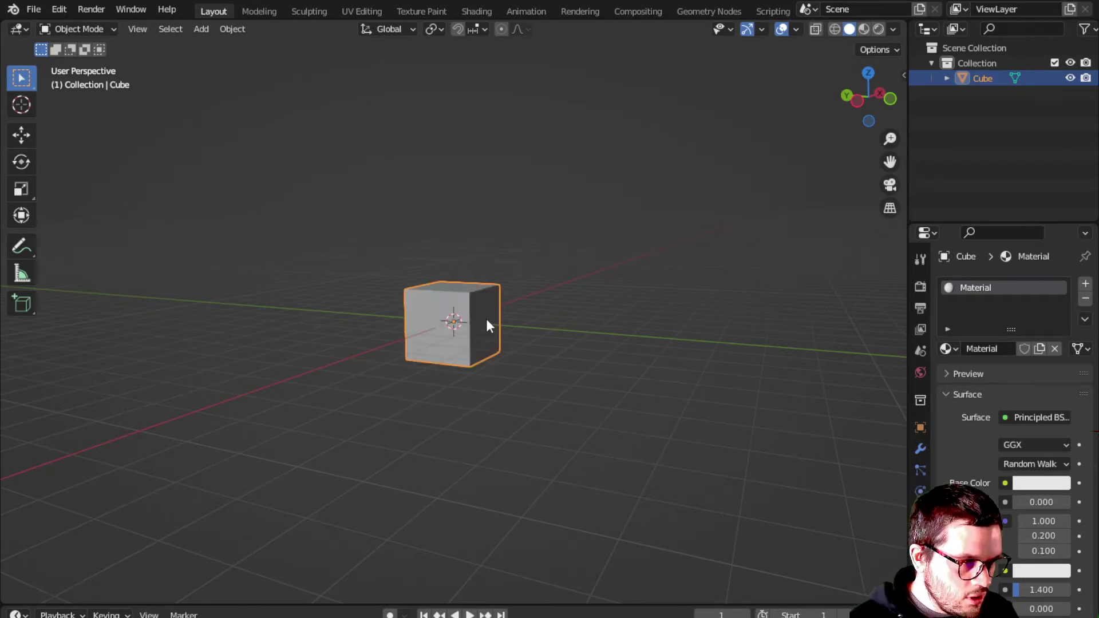
# Step: Scale the cube up uniformly to about 5.64 times its size
pyautogui.moveTo(487, 321); pyautogui.dragTo(394, 395, button='middle')
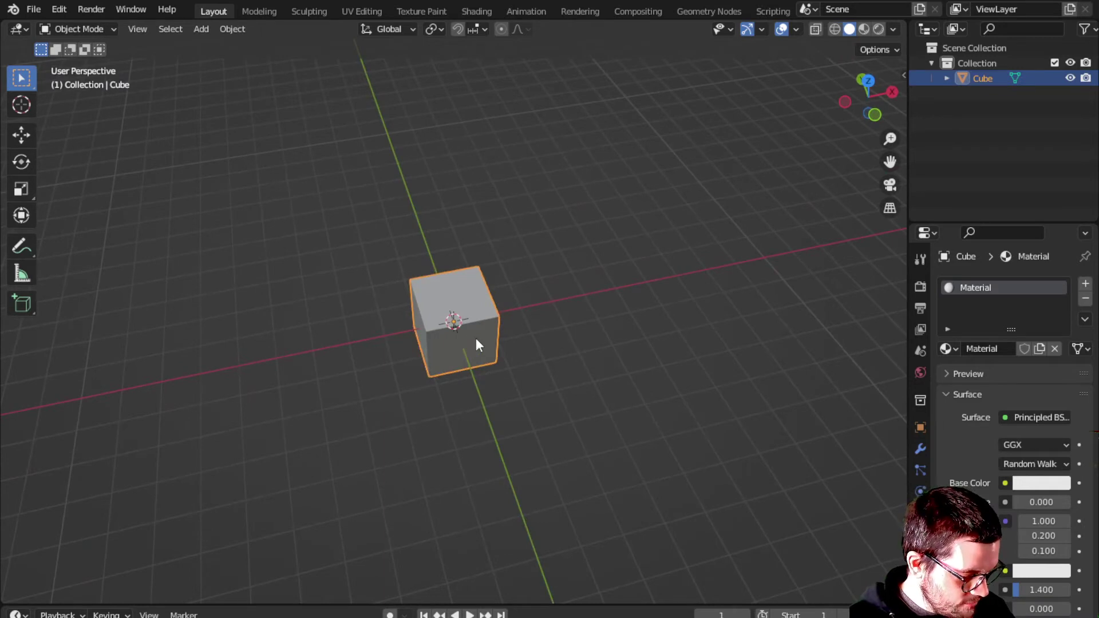
pyautogui.press('s')
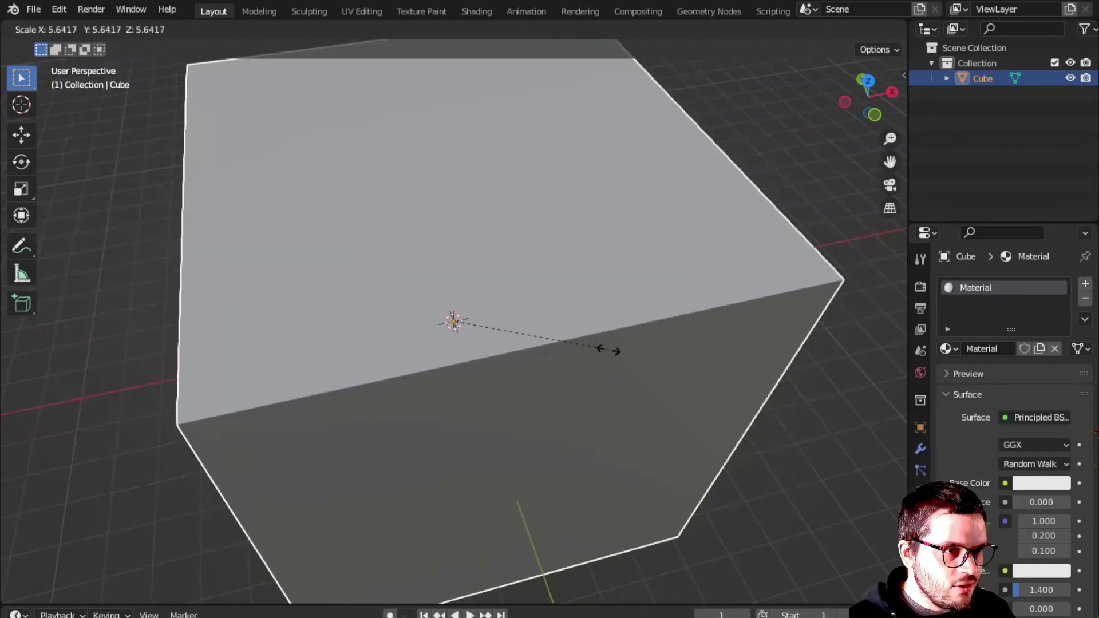
pyautogui.click(606, 351)
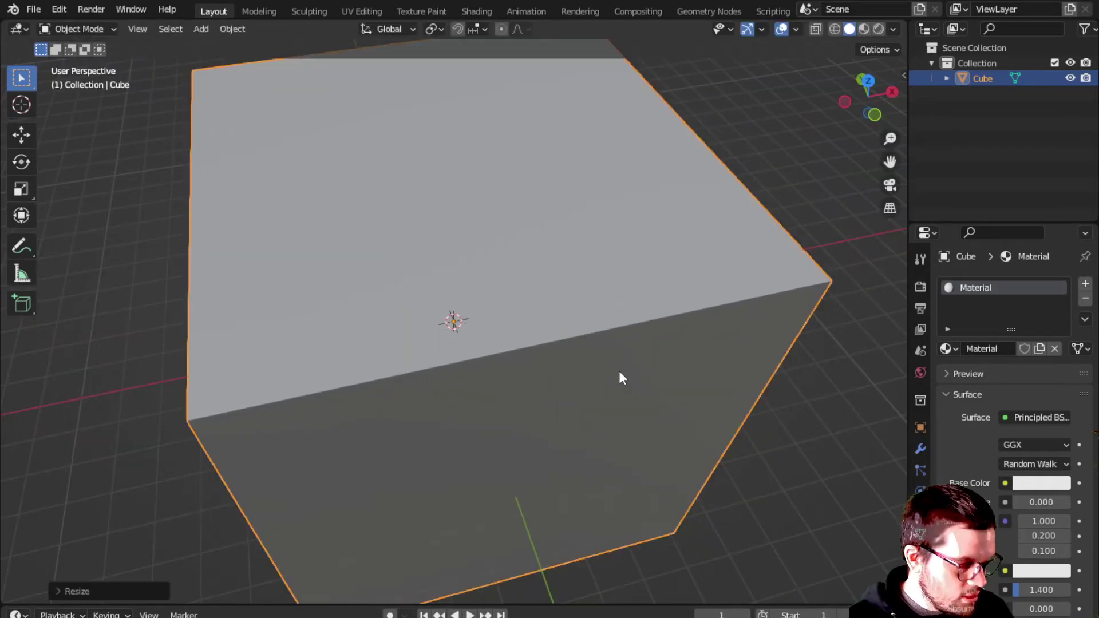
# Step: Reset the cube to its original scale, then cancel a trackball rotation to keep it unrotated
pyautogui.hotkey('ctrl', 'z')
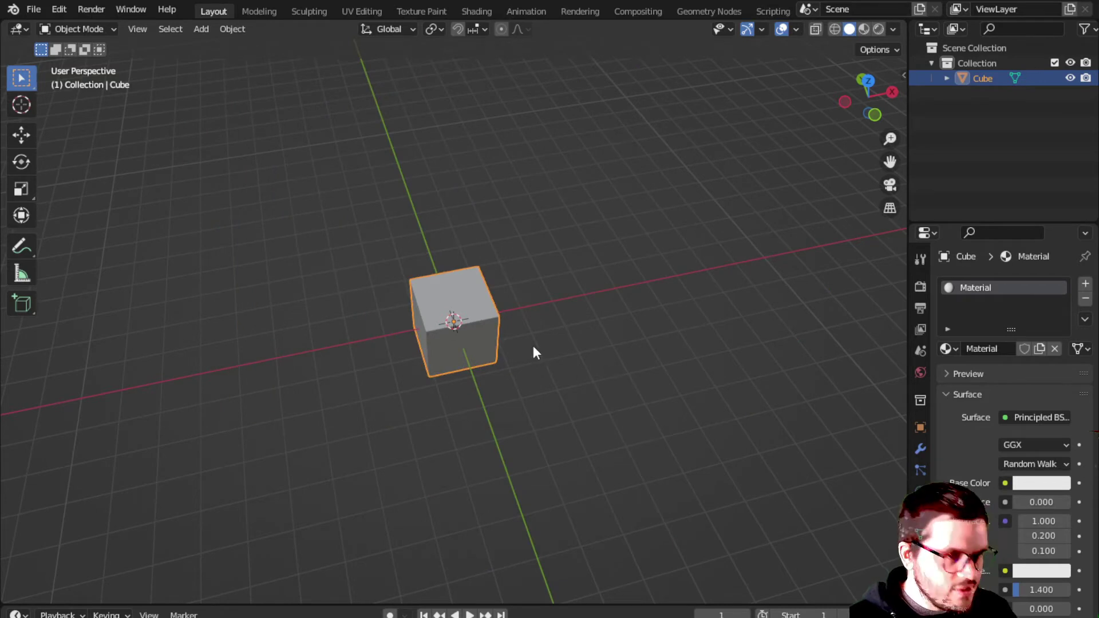
pyautogui.press('r')
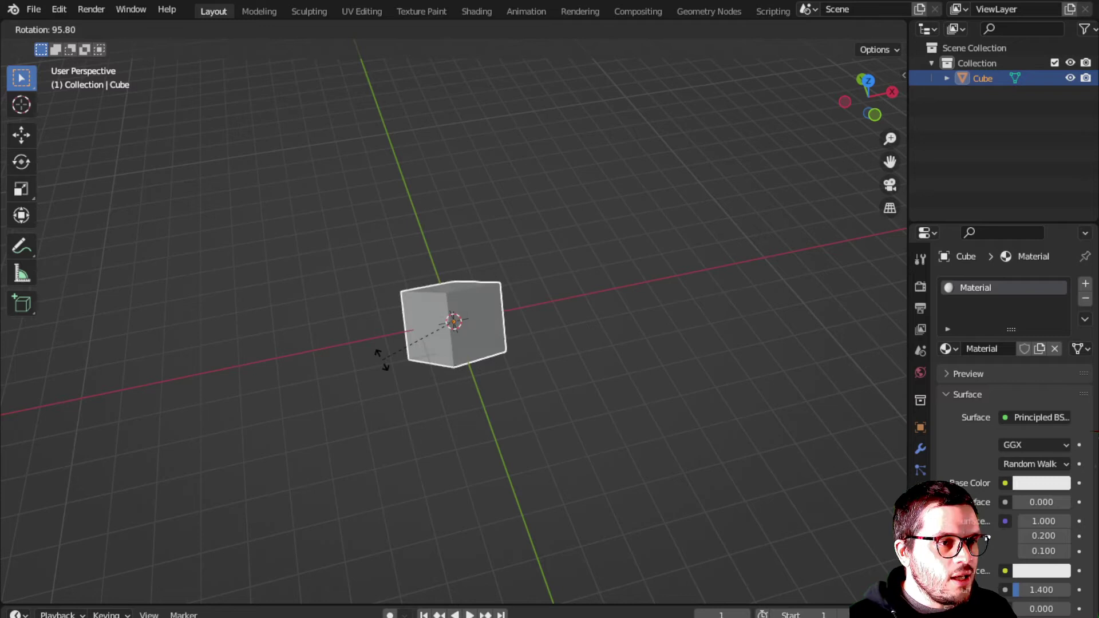
pyautogui.press('r')
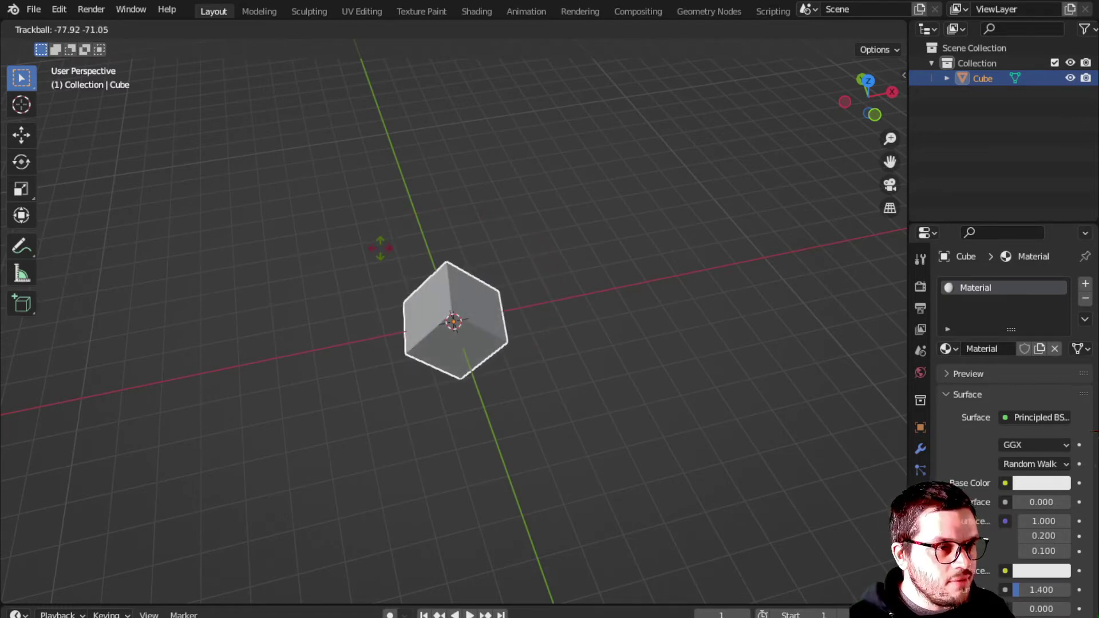
pyautogui.press('Escape')
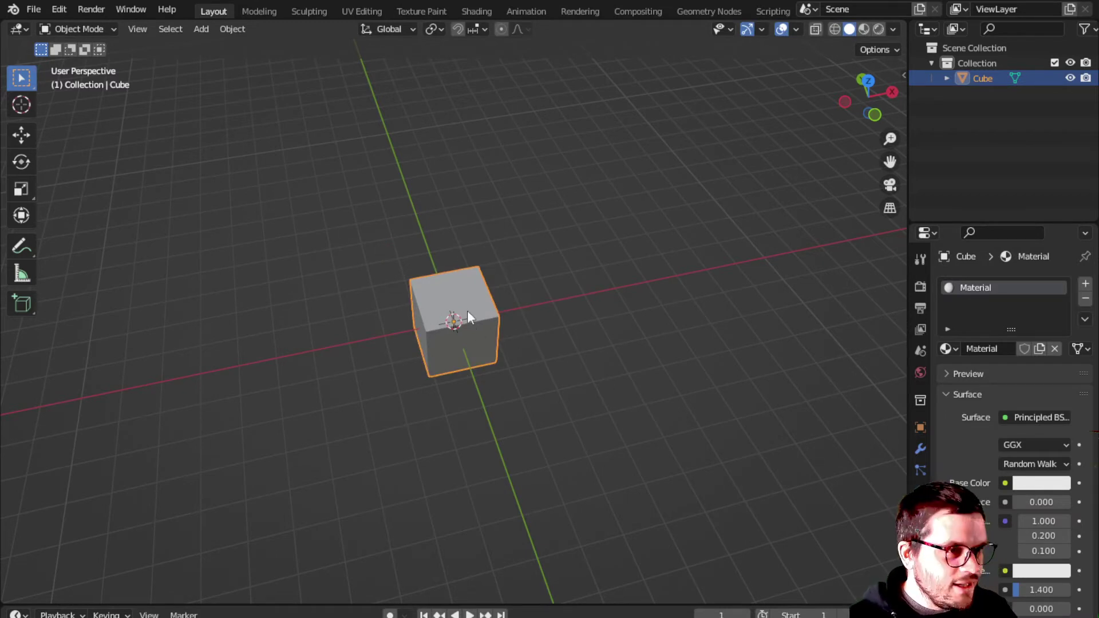
pyautogui.moveTo(455, 339); pyautogui.dragTo(421, 332, button='middle')
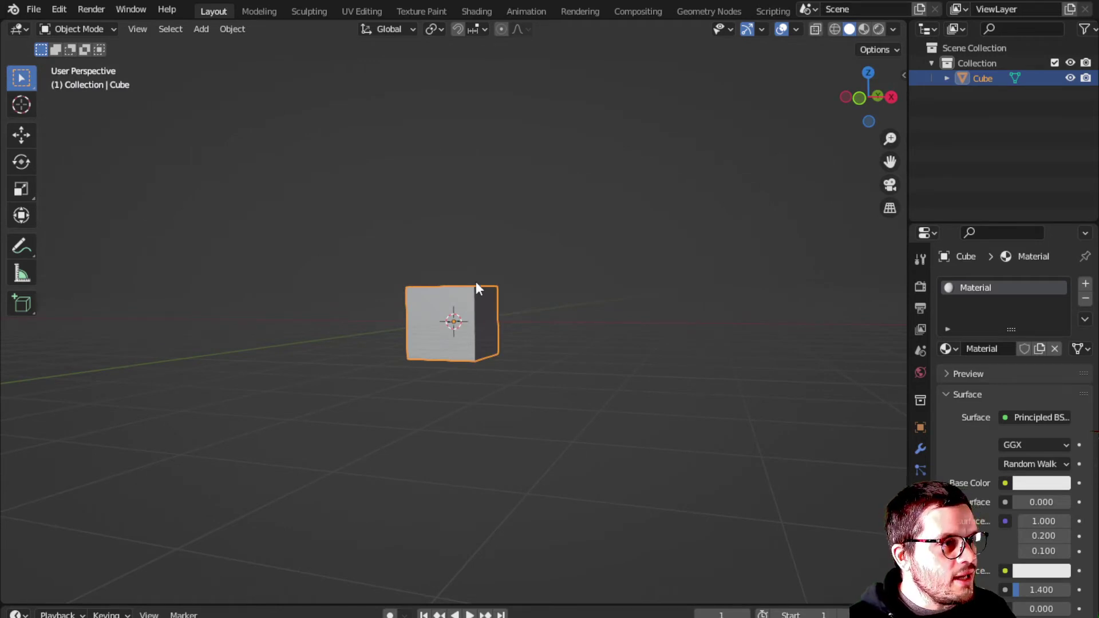
# Step: Put the cube in Edit Mode and orbit to a higher, rotated angle
pyautogui.press('Tab')
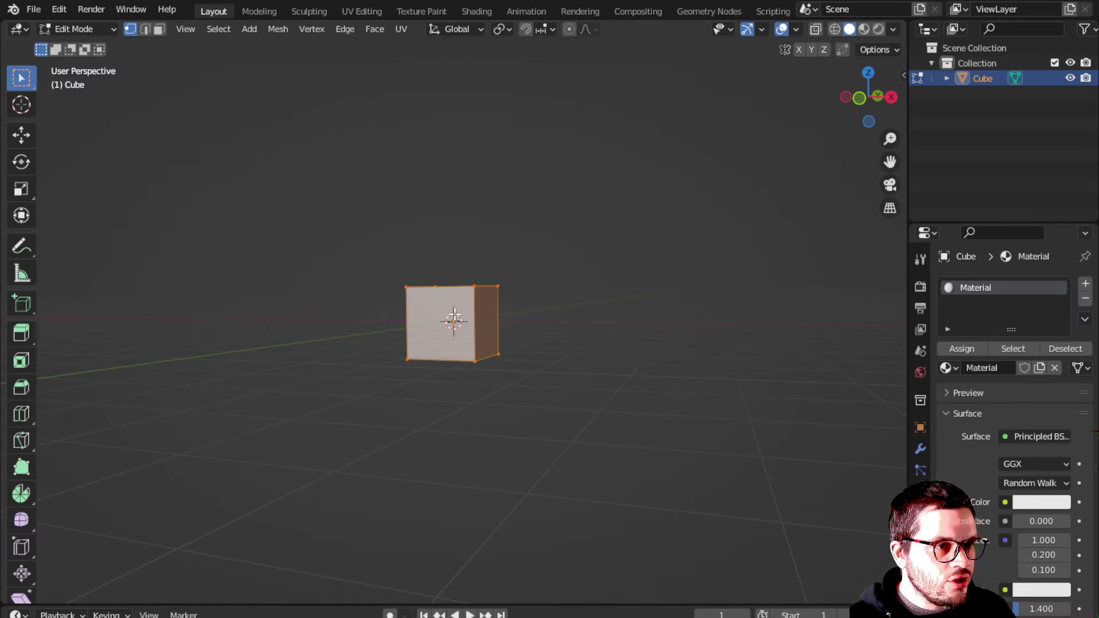
pyautogui.moveTo(451, 319); pyautogui.dragTo(414, 258, button='middle')
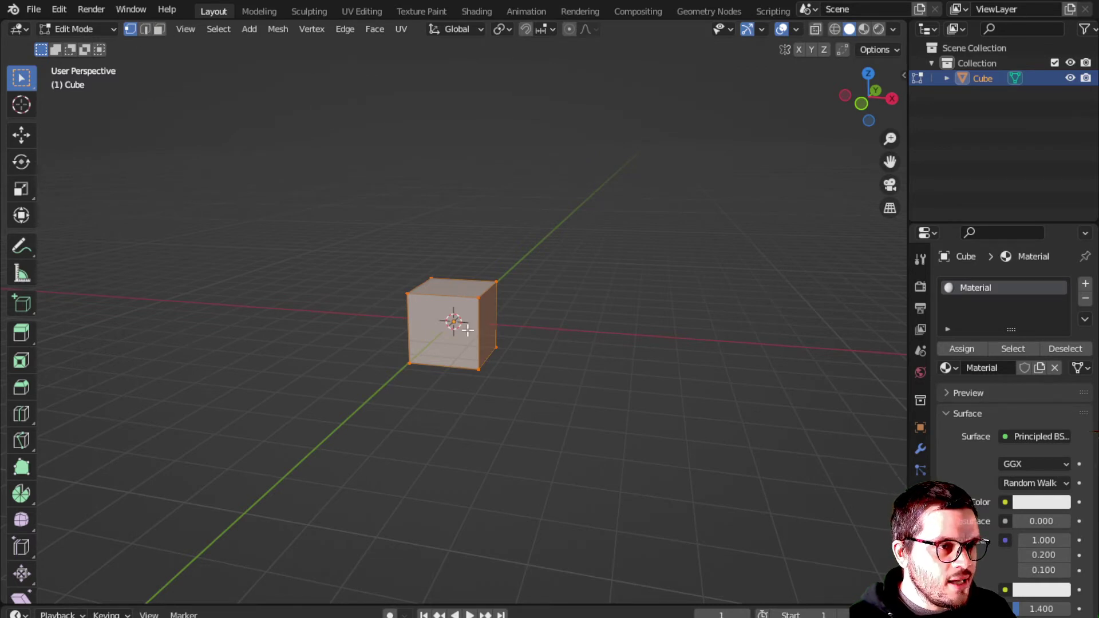
# Step: Switch to face select, pick the front face, and try moving it twice, cancelling each move
pyautogui.press('3')
pyautogui.click(446, 323)
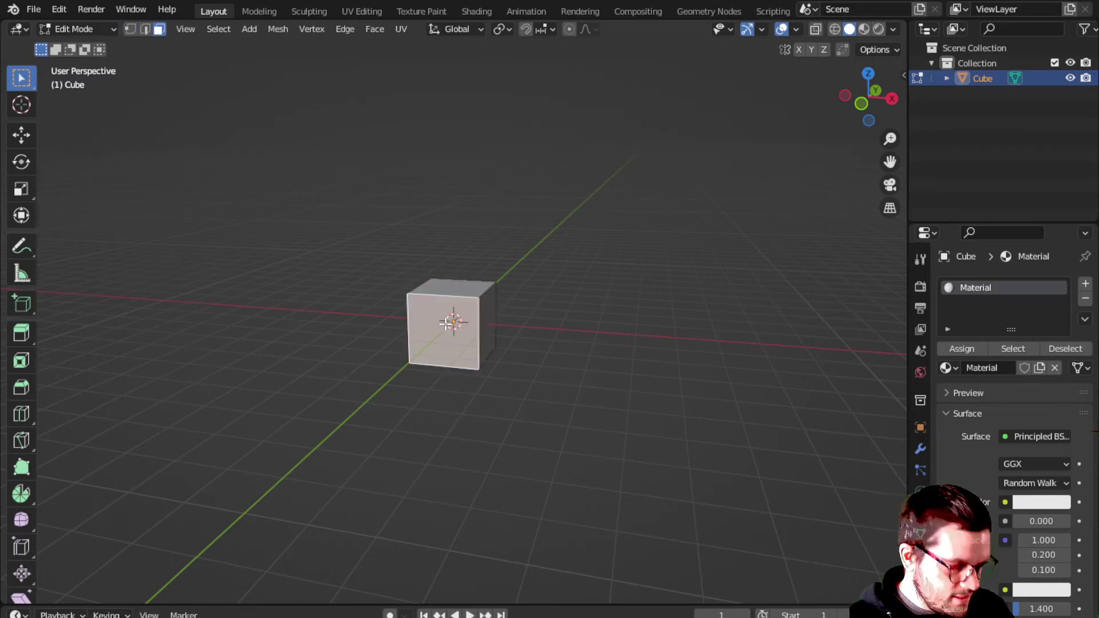
pyautogui.press('g')
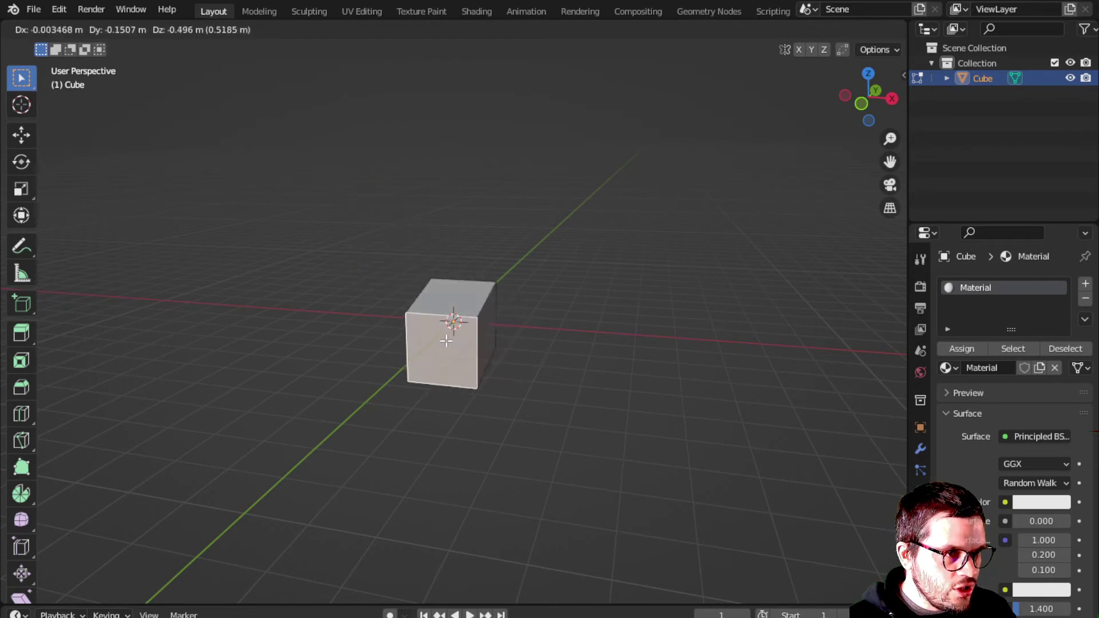
pyautogui.press('Escape')
pyautogui.moveTo(470, 276); pyautogui.dragTo(496, 395, button='middle')
pyautogui.press('g')
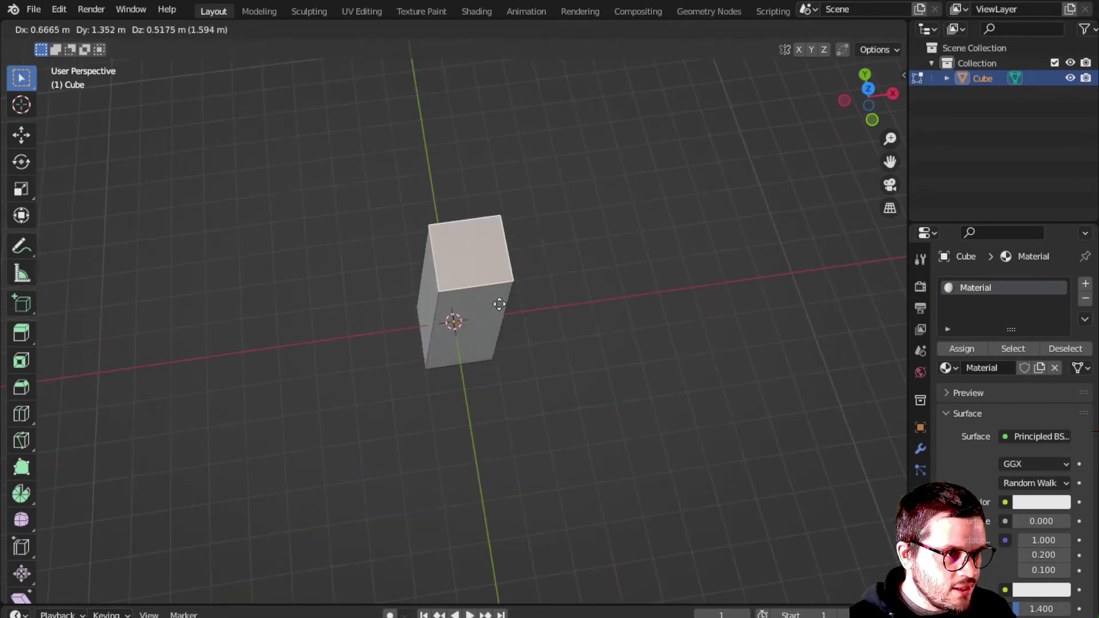
pyautogui.press('Escape')
pyautogui.moveTo(487, 324); pyautogui.dragTo(366, 336, button='middle')
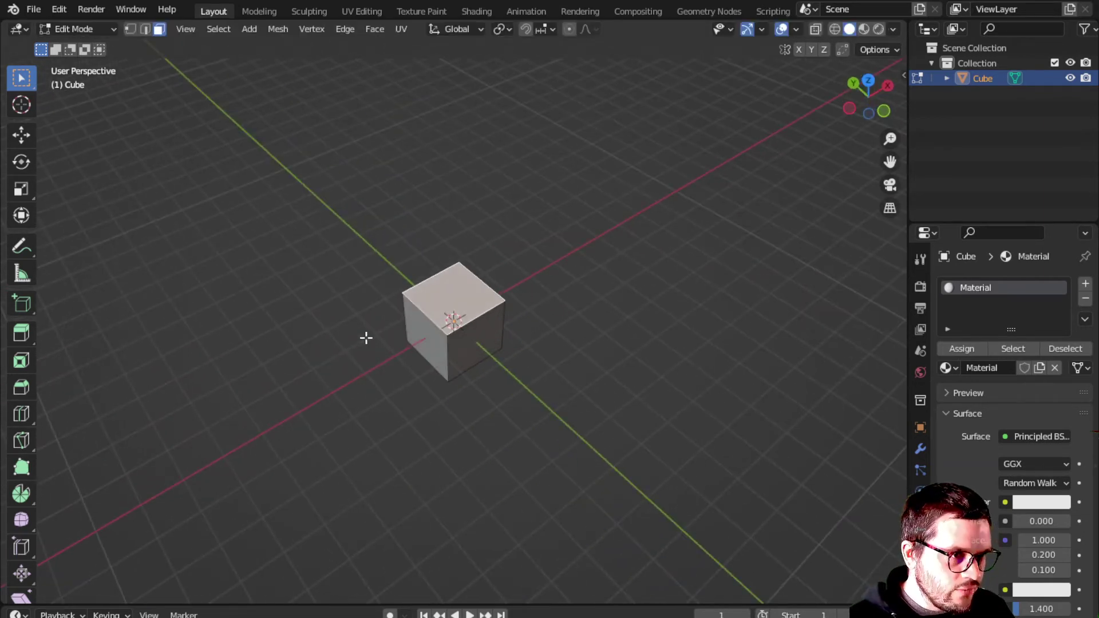
# Step: Enlarge the cube's top face by scaling it up
pyautogui.click(432, 331)
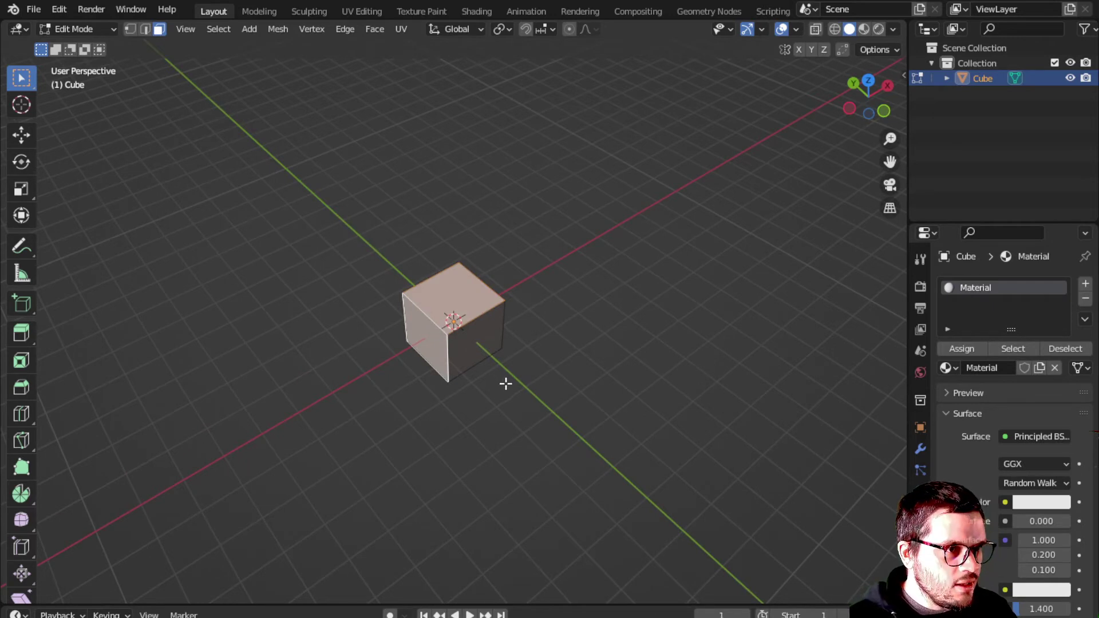
pyautogui.moveTo(506, 380); pyautogui.dragTo(474, 321, button='middle')
pyautogui.press('s')
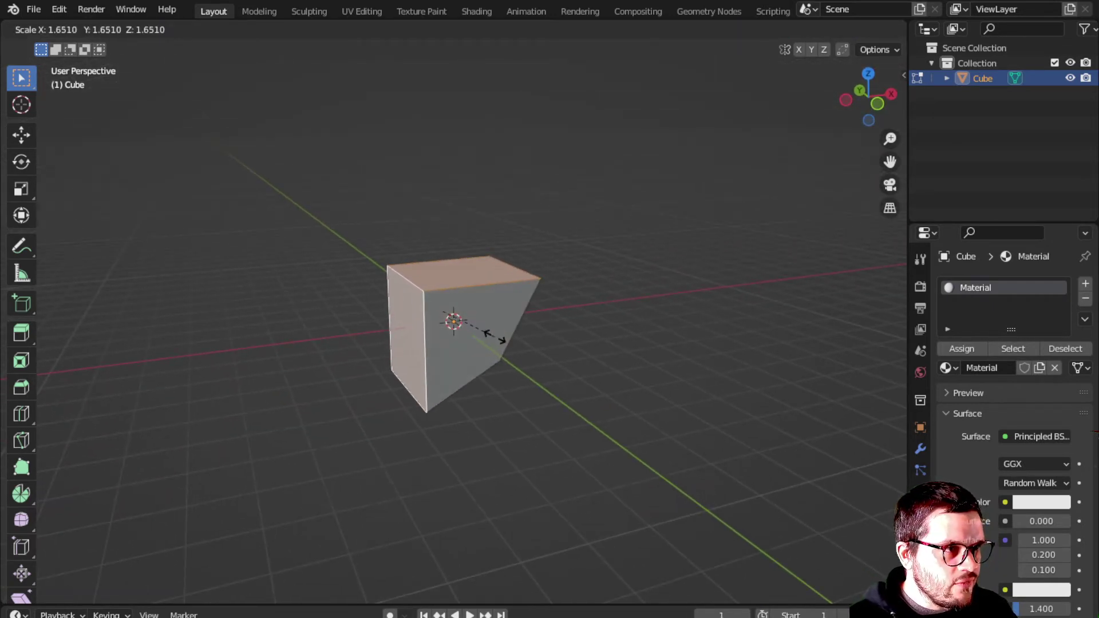
pyautogui.click(500, 336)
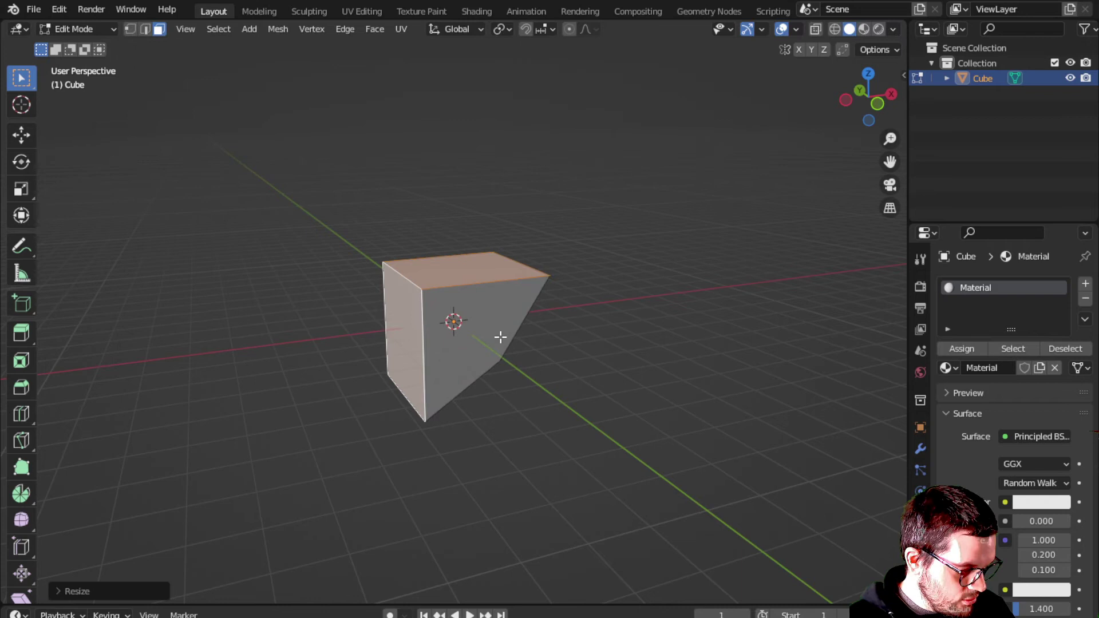
# Step: In edge select, move one top edge up and left to form a wedge
pyautogui.press('2')
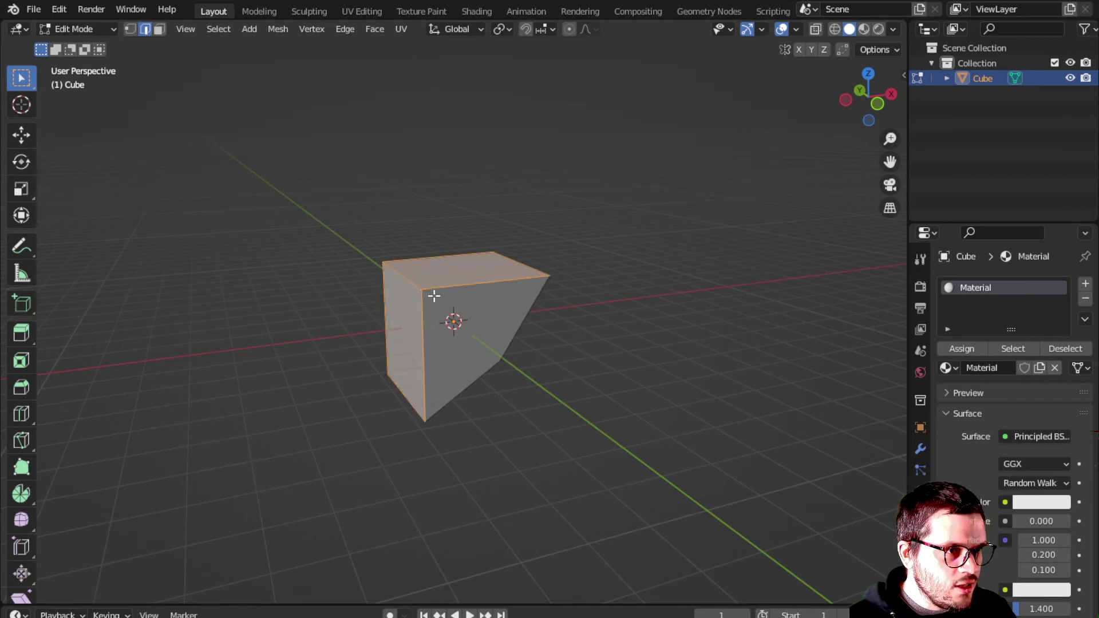
pyautogui.click(408, 279)
pyautogui.press('g')
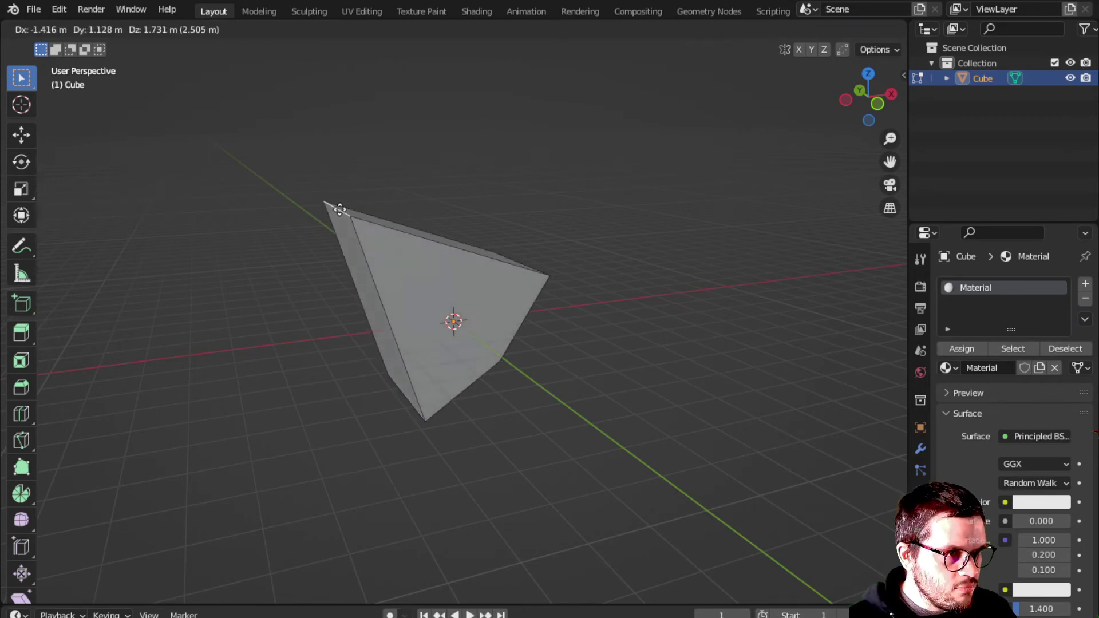
pyautogui.click(340, 211)
# Step: Undo the edge move and face enlargement, then zoom and orbit around the plain cube
pyautogui.hotkey('ctrl', 'z')
pyautogui.hotkey('ctrl', 'z')
pyautogui.hotkey('ctrl', 'z')
pyautogui.hotkey('ctrl', 'z')
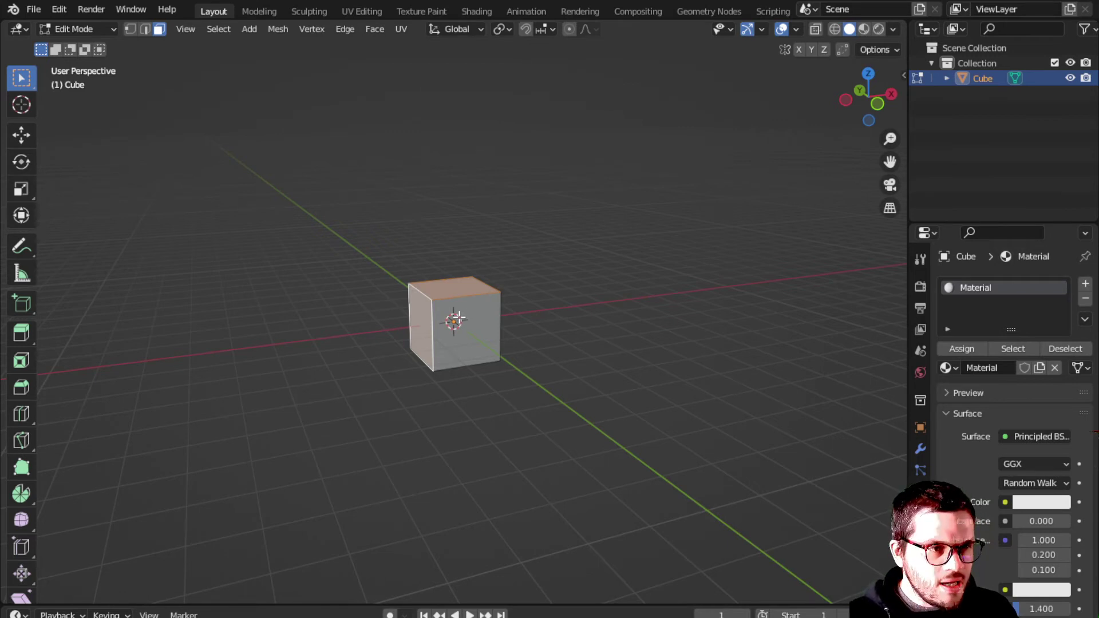
pyautogui.scroll(10, 457, 318)
pyautogui.moveTo(429, 292); pyautogui.dragTo(374, 331, button='middle')
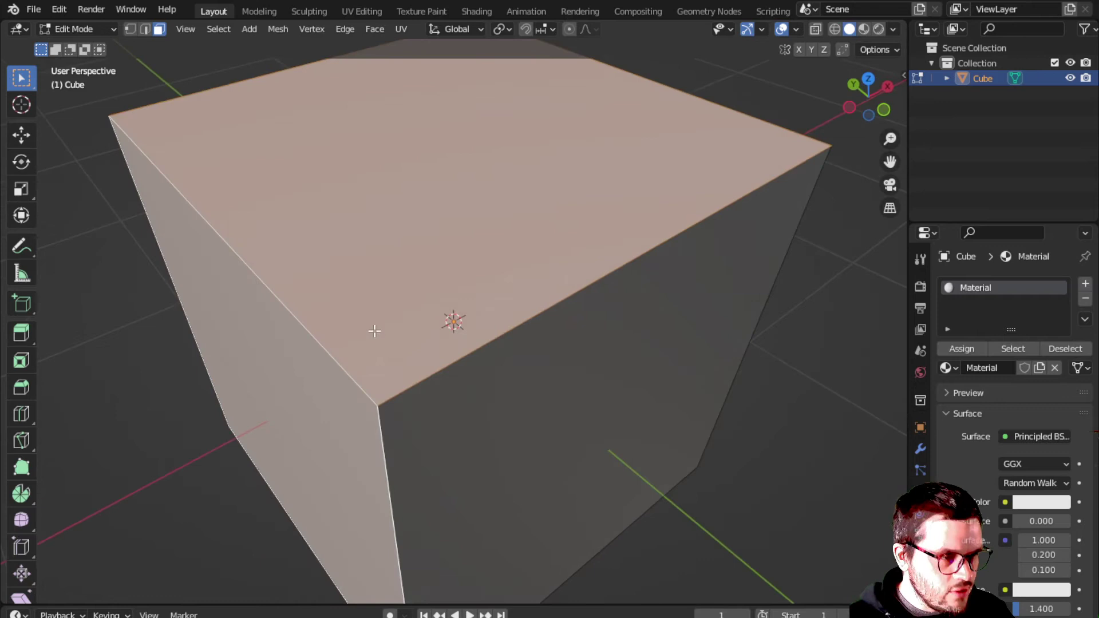
pyautogui.scroll(-8, 431, 397)
pyautogui.moveTo(434, 399); pyautogui.dragTo(601, 388, button='middle')
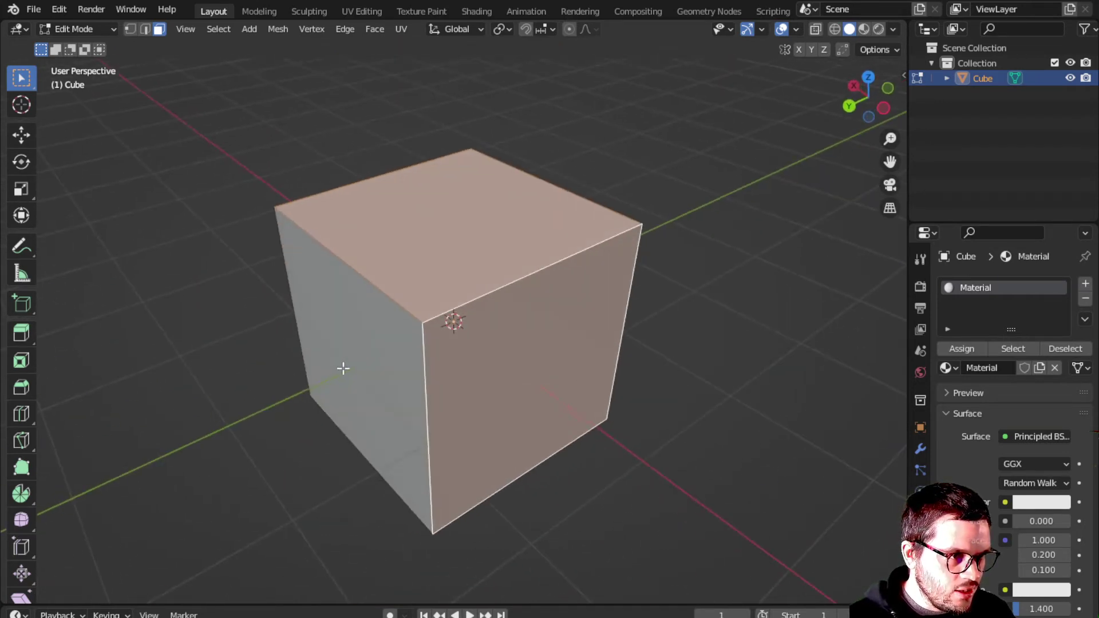
# Step: Select the cube's left side face, frame it with numpad period, and view it head-on
pyautogui.click(343, 368)
pyautogui.press('KP_Decimal')
pyautogui.moveTo(366, 362); pyautogui.dragTo(441, 315, button='middle')
# Step: Cycle through the front, right, top and bottom orthographic views of the cube
pyautogui.press('KP_1')
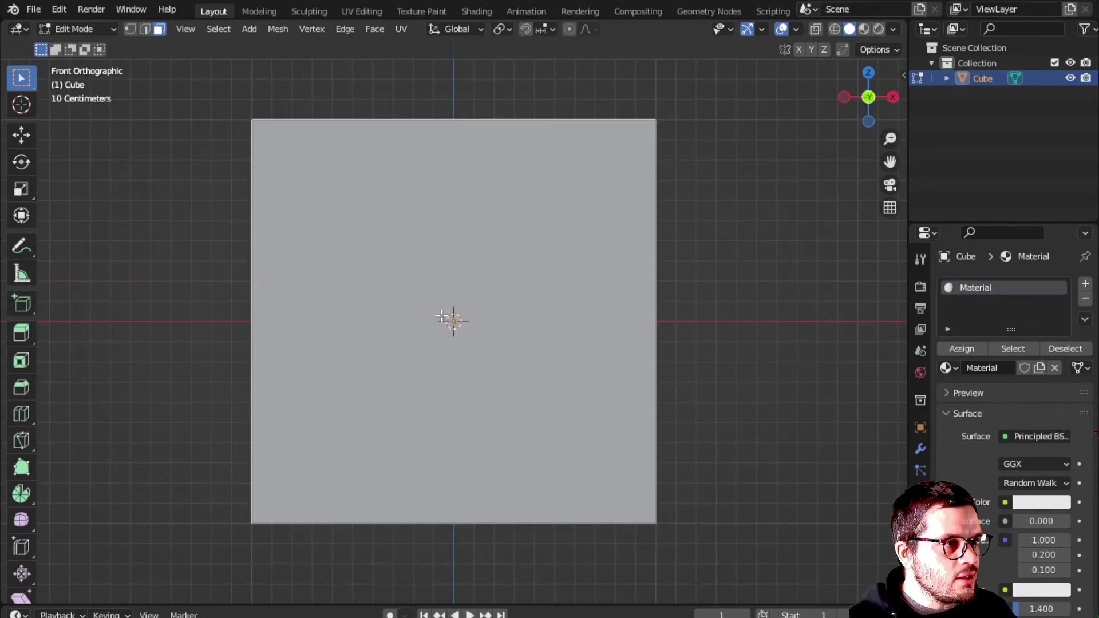
pyautogui.press('KP_3')
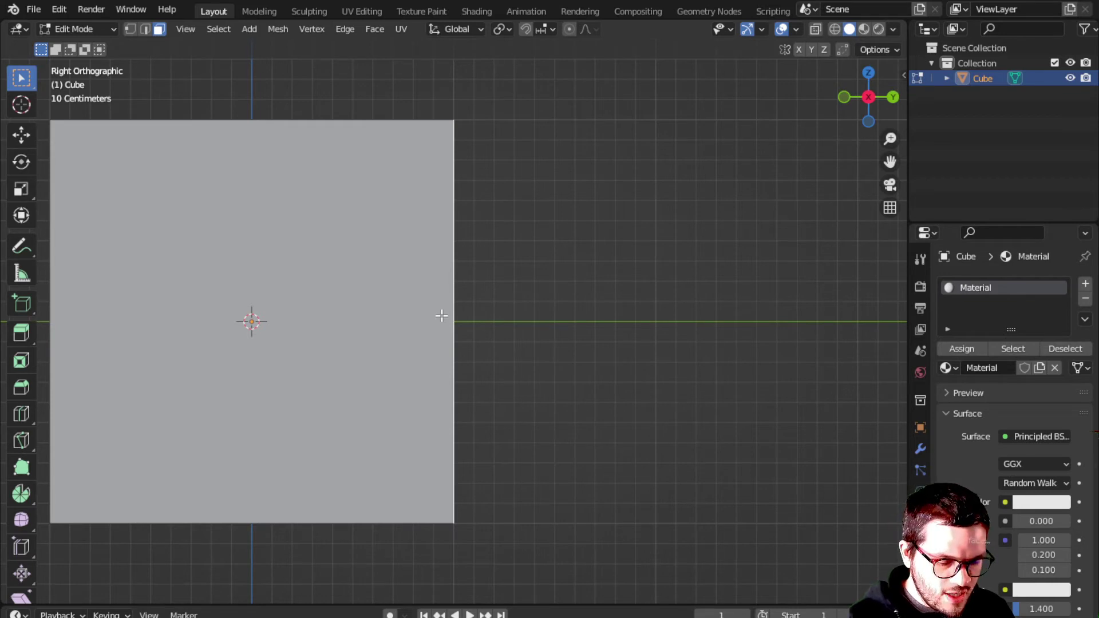
pyautogui.press('KP_7')
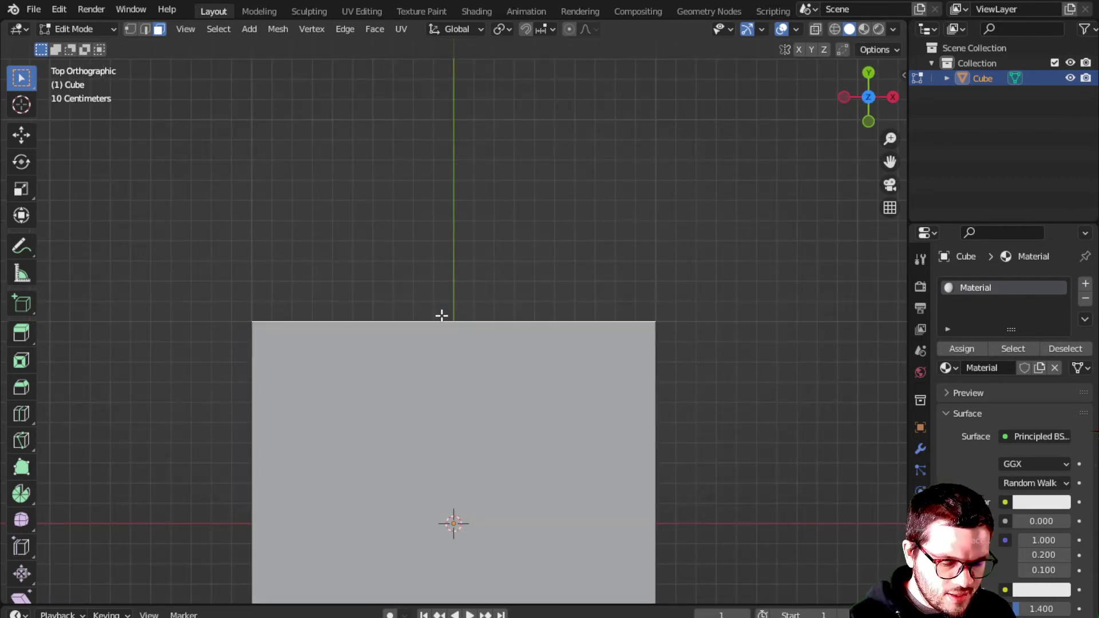
pyautogui.press('ctrl+KP_7')
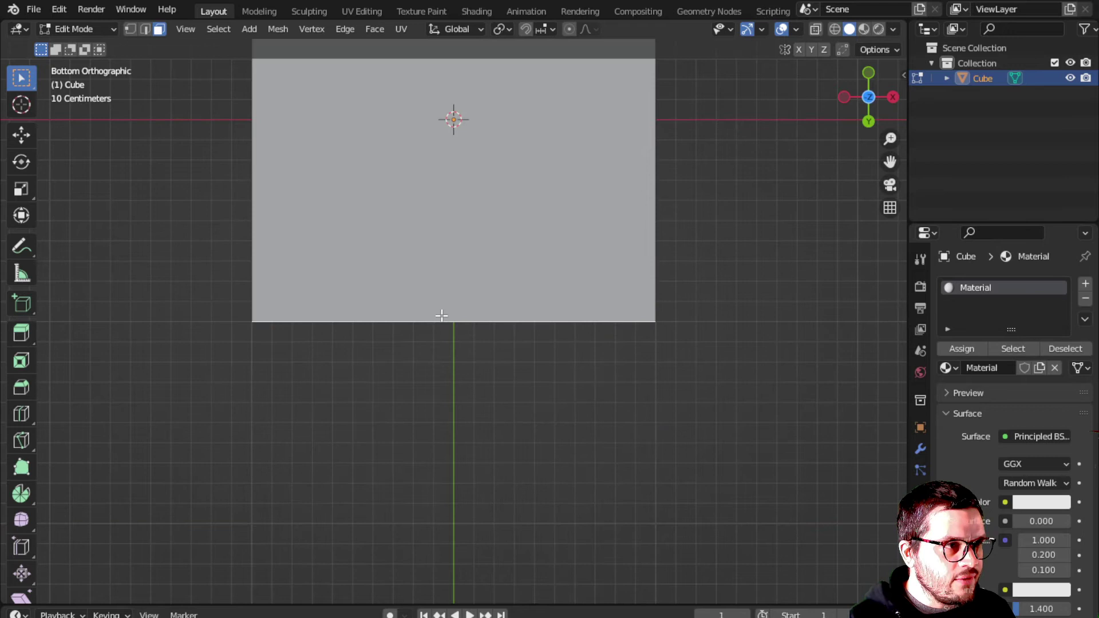
# Step: Check the right and left orthographic views, then orbit back into perspective
pyautogui.moveTo(438, 228); pyautogui.dragTo(449, 305, button='middle')
pyautogui.press('KP_3')
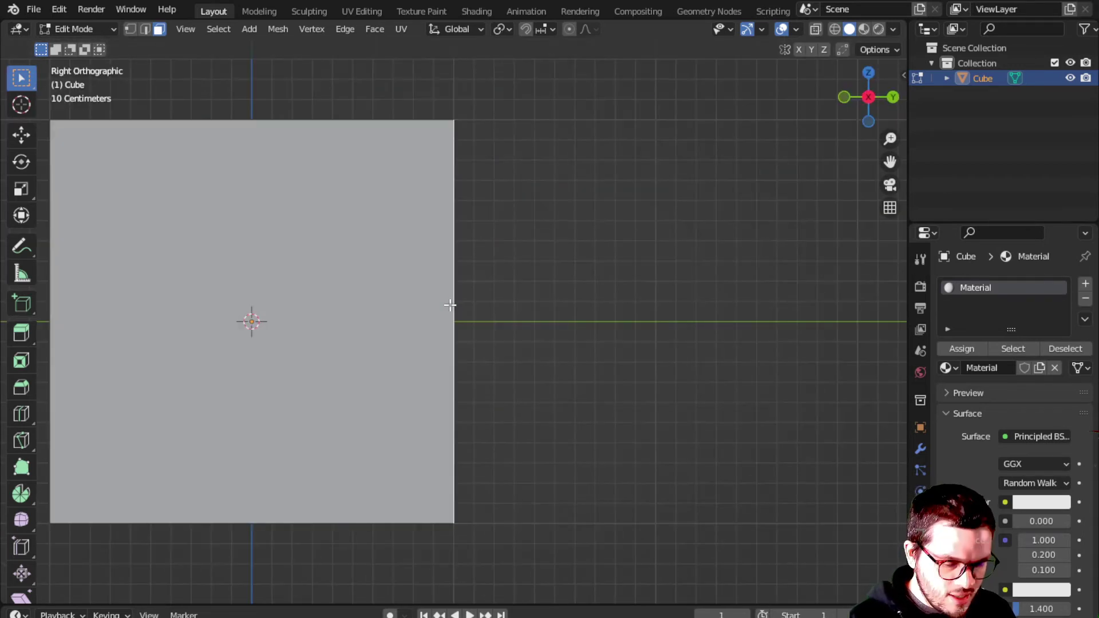
pyautogui.press('ctrl+KP_3')
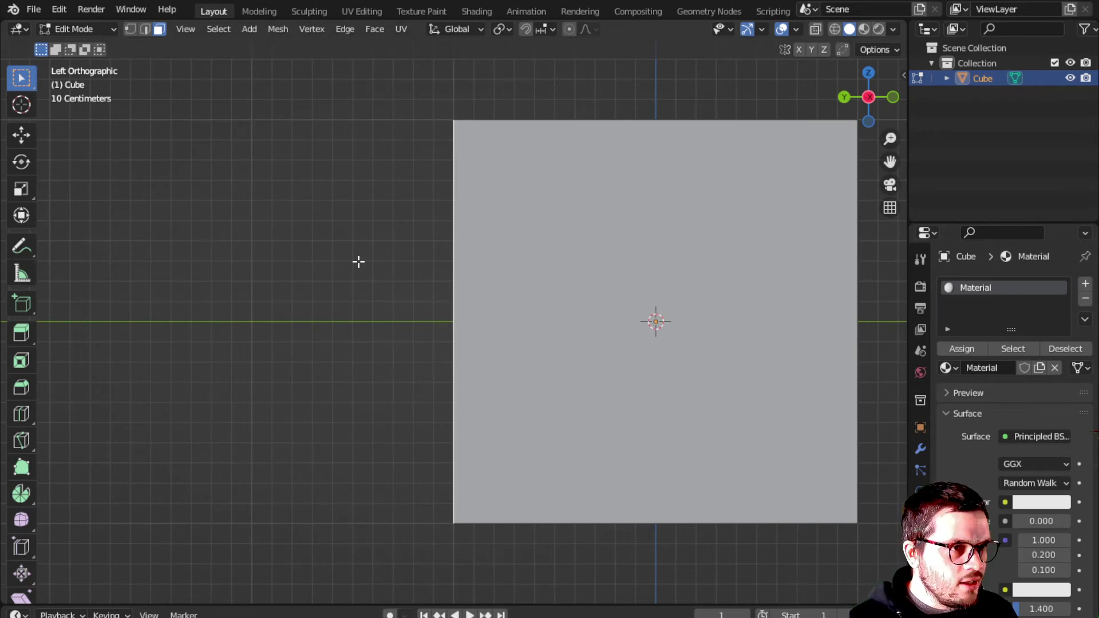
pyautogui.moveTo(358, 259); pyautogui.dragTo(416, 351, button='middle')
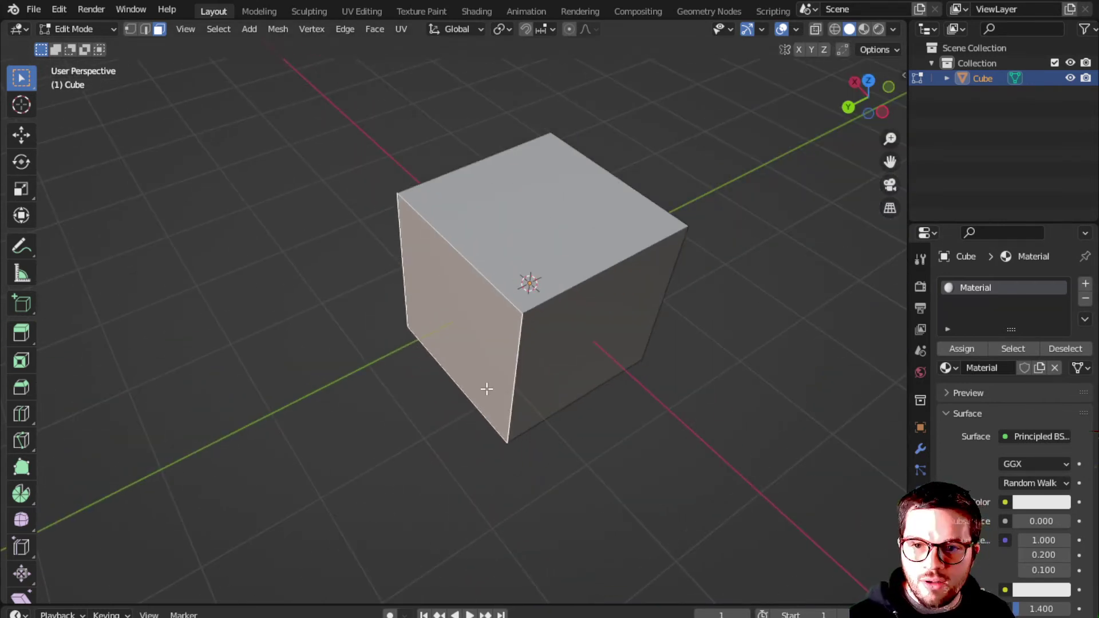
# Step: Circle-select (C) the cube's top and right faces, adding them to the face selection
pyautogui.moveTo(486, 388); pyautogui.dragTo(530, 211, button='middle')
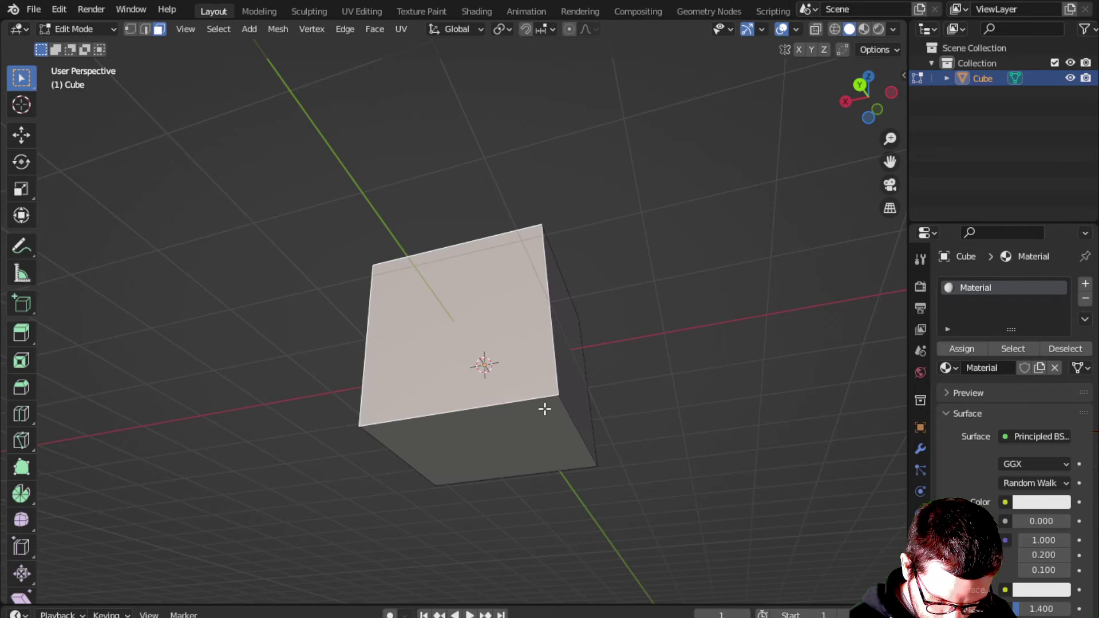
pyautogui.moveTo(525, 311); pyautogui.dragTo(500, 393, button='middle')
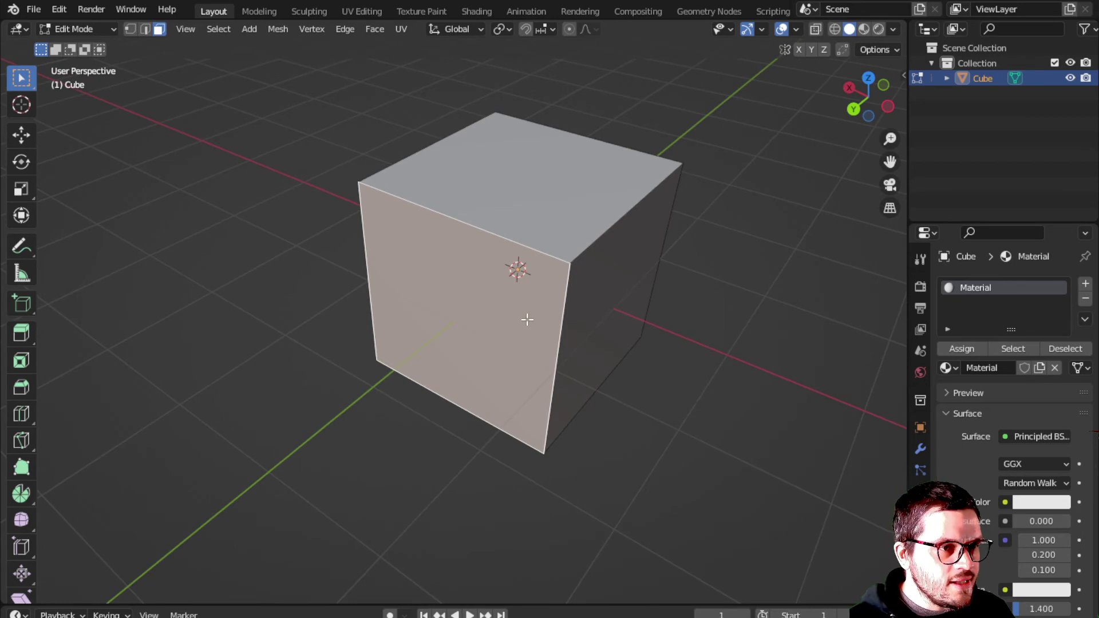
pyautogui.press('c')
pyautogui.moveTo(464, 250)
pyautogui.mouseDown()
pyautogui.moveTo(546, 210)
pyautogui.moveTo(624, 263)
pyautogui.mouseUp()
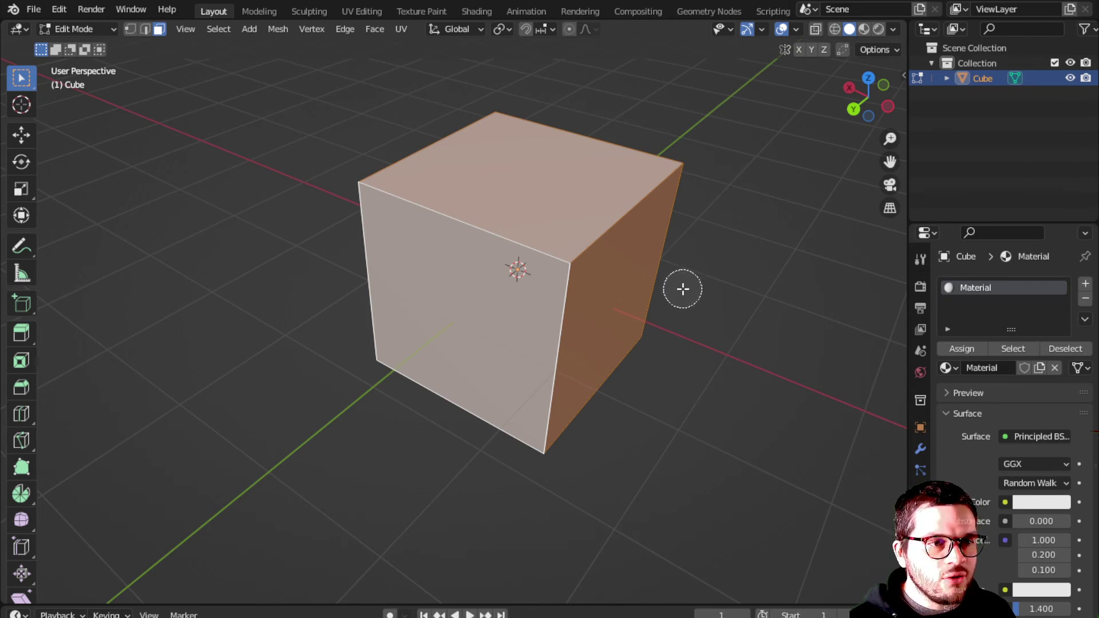
pyautogui.keyDown('ctrl'); pyautogui.click(638, 293); pyautogui.keyUp('ctrl')
pyautogui.click(637, 292)
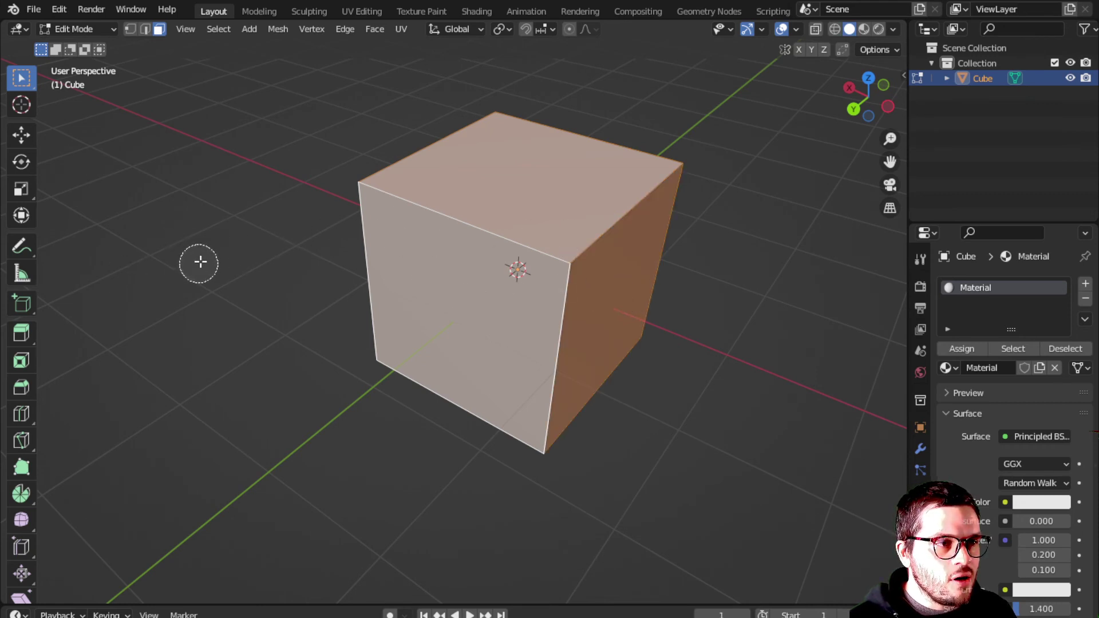
pyautogui.rightClick(331, 214)
# Step: Leave Edit Mode and return the cube to Object Mode
pyautogui.moveTo(325, 219); pyautogui.dragTo(552, 177, button='middle')
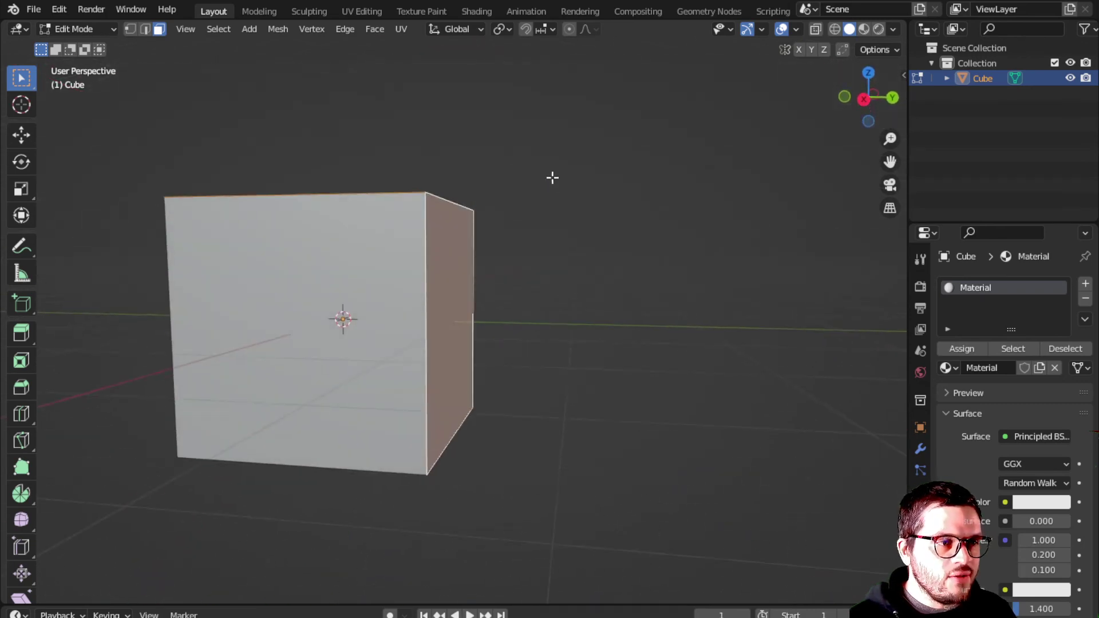
pyautogui.scroll(-3, 539, 262)
pyautogui.moveTo(530, 265); pyautogui.dragTo(649, 298, button='middle')
pyautogui.press('Tab')
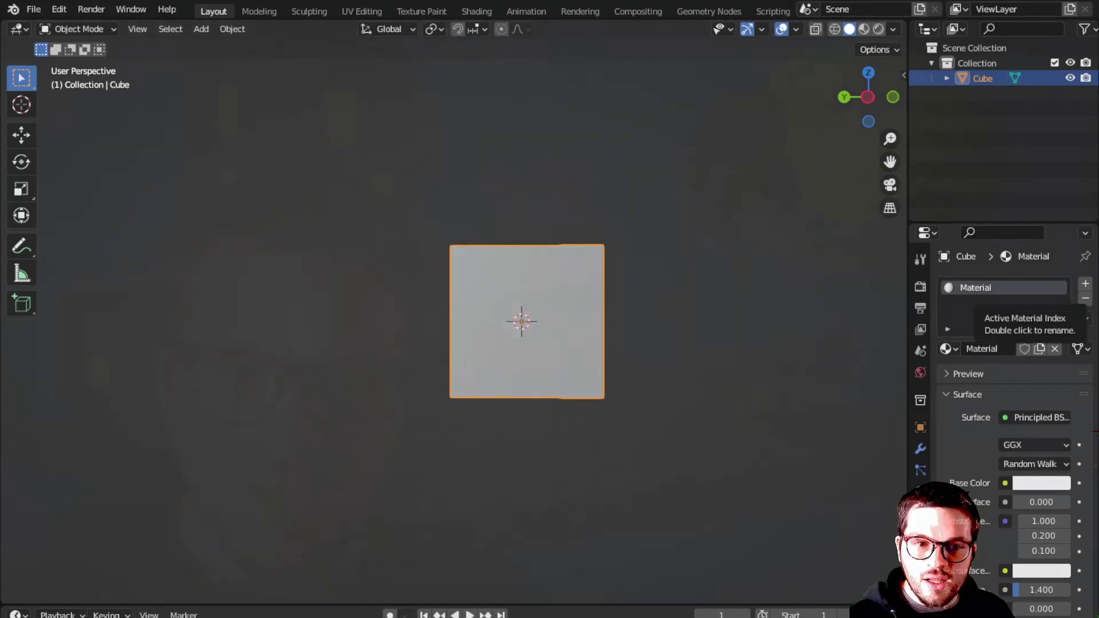